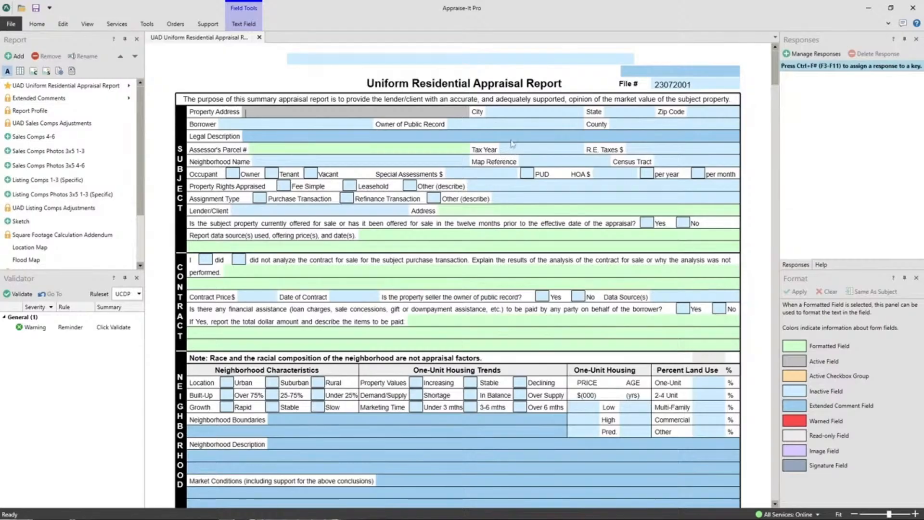
Fill the subject's City field with Charlotte using the F3 response key and typed text, trimming the extra characters
left_click(515, 114)
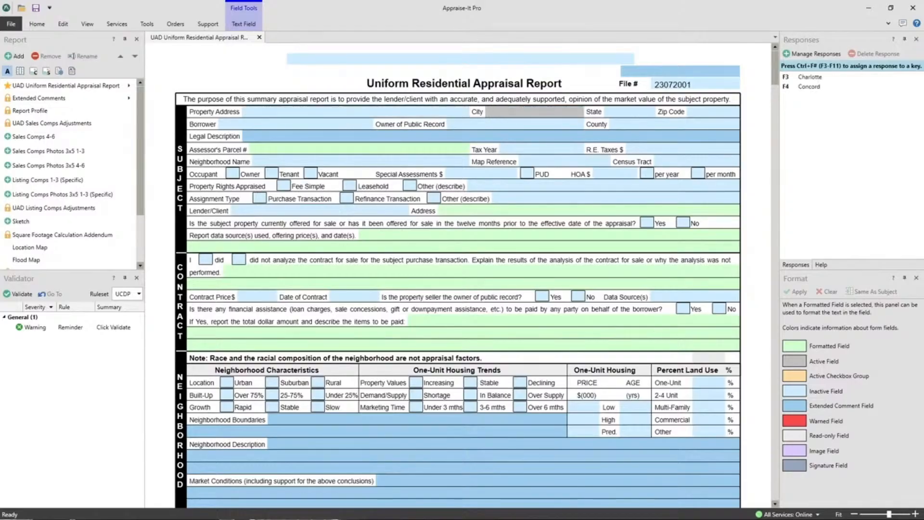
key("F3")
type("Charlotte")
type("Charlotte")
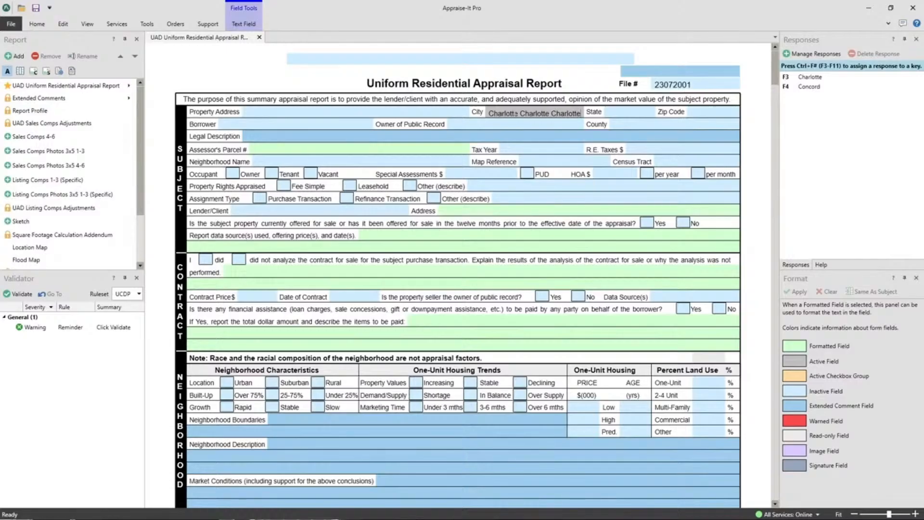
type(" Char")
key("BackSpace")
key("BackSpace")
key("BackSpace")
key("BackSpace")
key("BackSpace")
Pin the ribbon so it stays expanded above the report
left_click(502, 328)
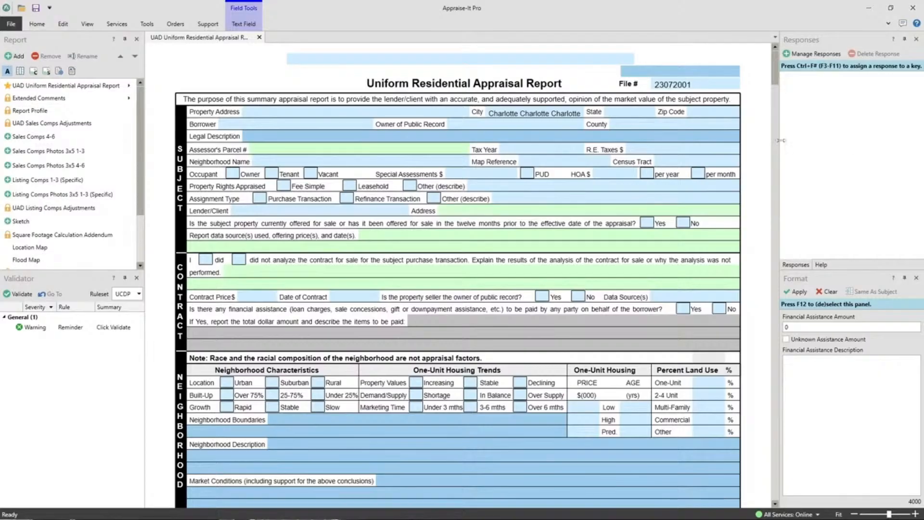
left_click(888, 25)
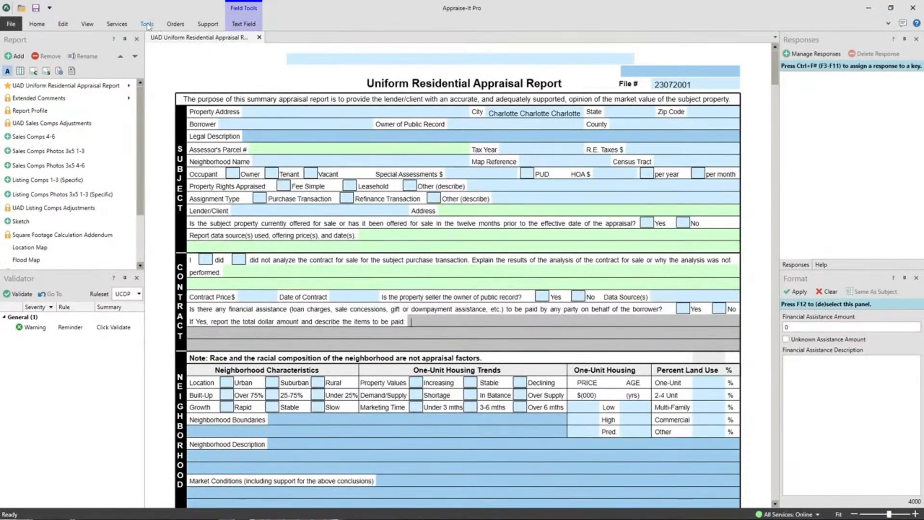
left_click(147, 24)
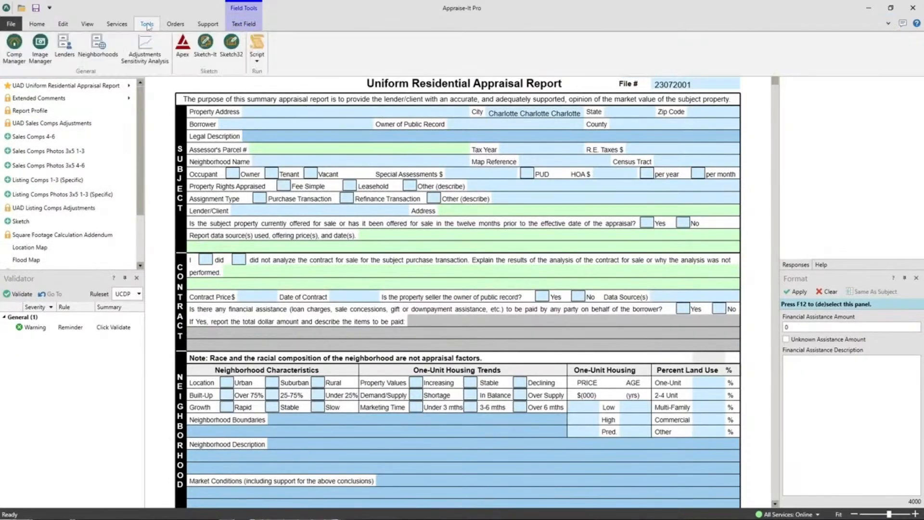
left_click(148, 26)
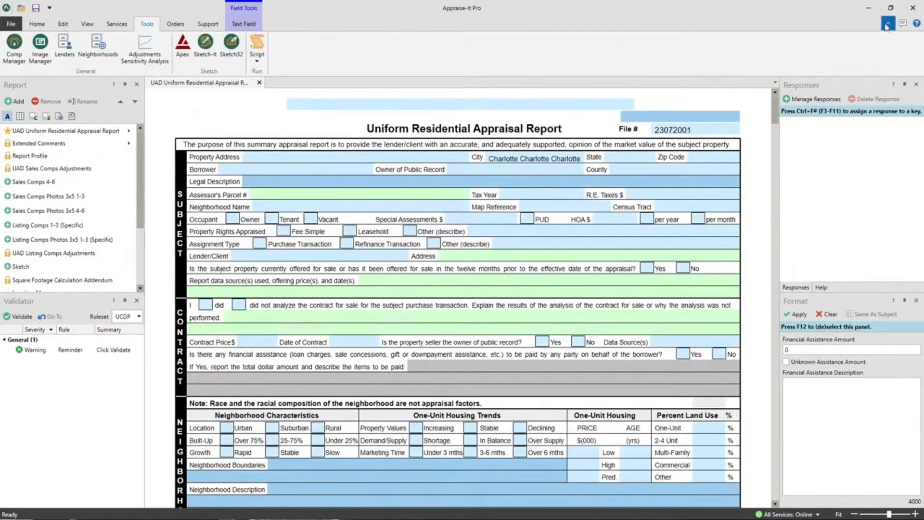
left_click(887, 27)
left_click(888, 25)
double_click(37, 25)
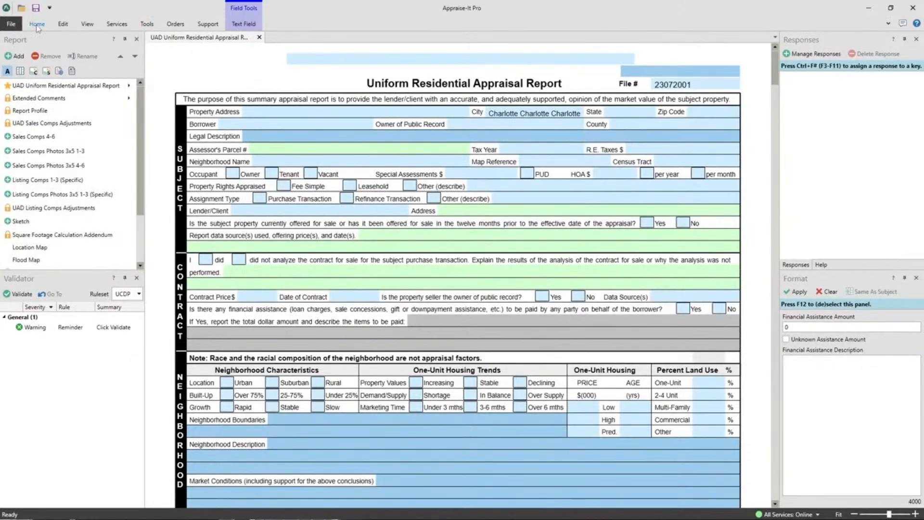
left_click(888, 23)
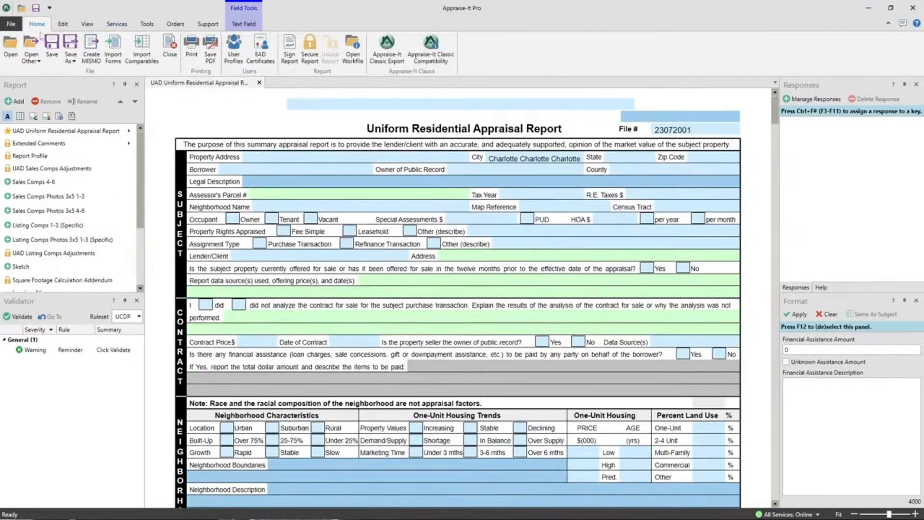
Look through the ribbon tabs and the Import Forms dialog without importing anything
left_click(88, 25)
left_click(38, 26)
left_click(208, 25)
left_click(37, 24)
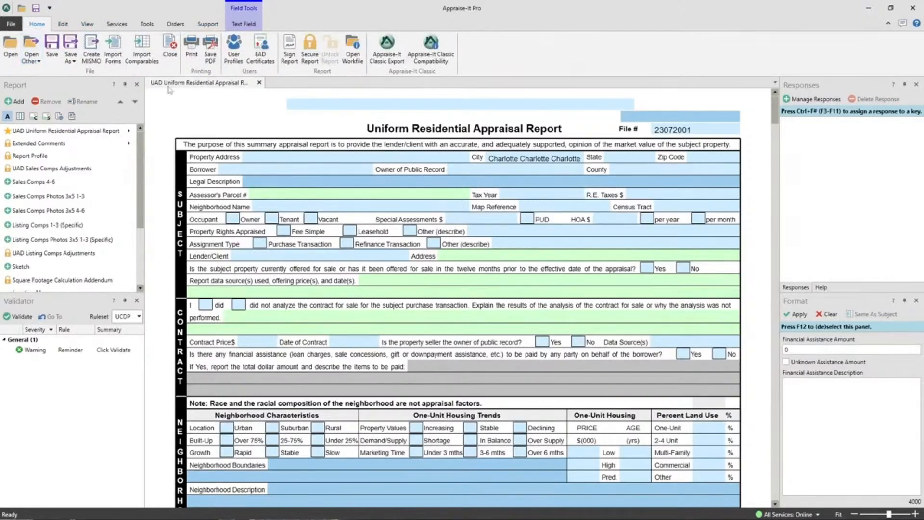
left_click(114, 59)
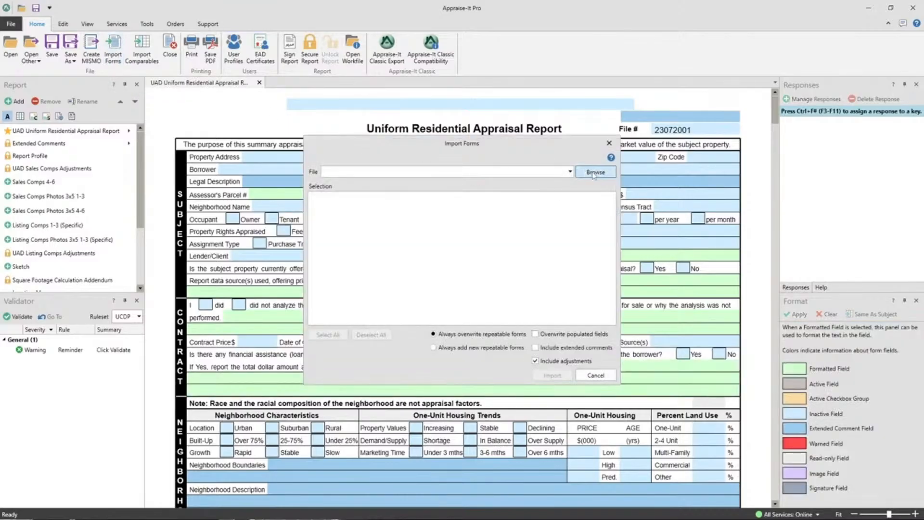
left_click(613, 146)
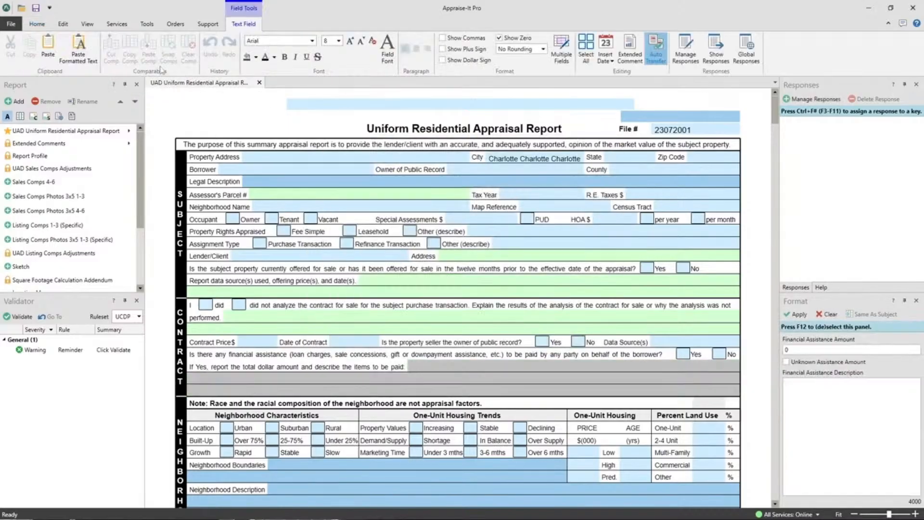
Open the report search screen, run a search with empty criteria, and return to the report
left_click(10, 24)
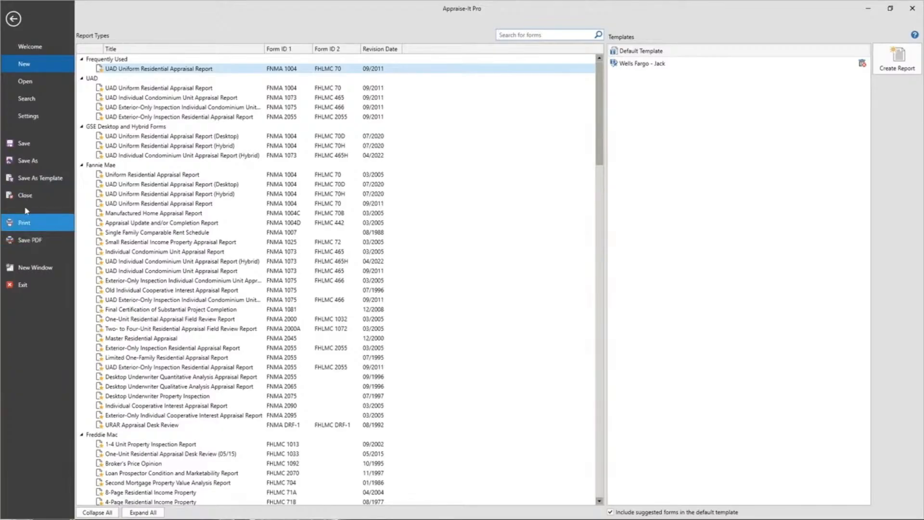
left_click(26, 98)
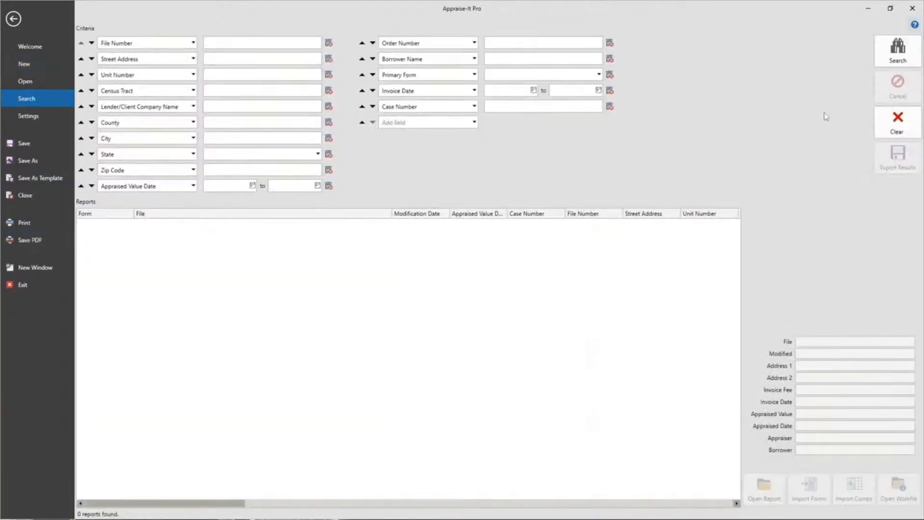
left_click(898, 48)
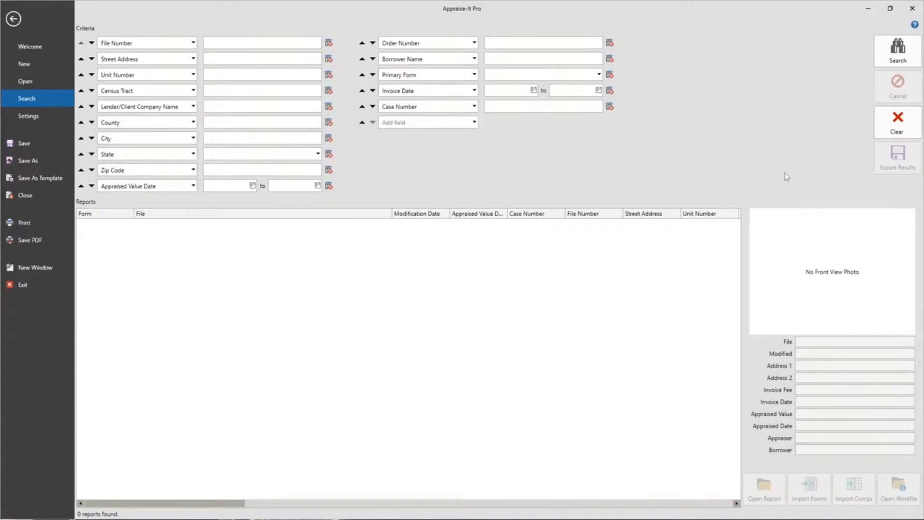
left_click(13, 19)
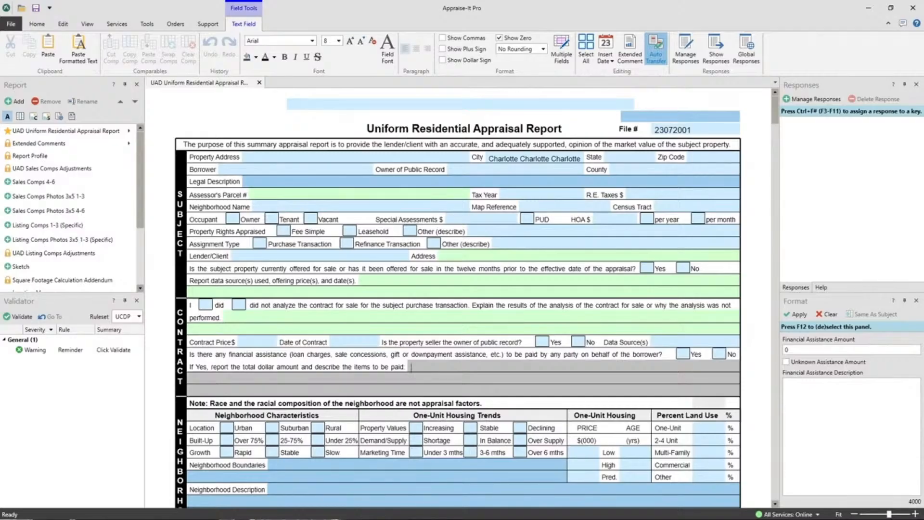
Restore the program window and preview the two aircraft photos saved on the desktop
left_click(891, 8)
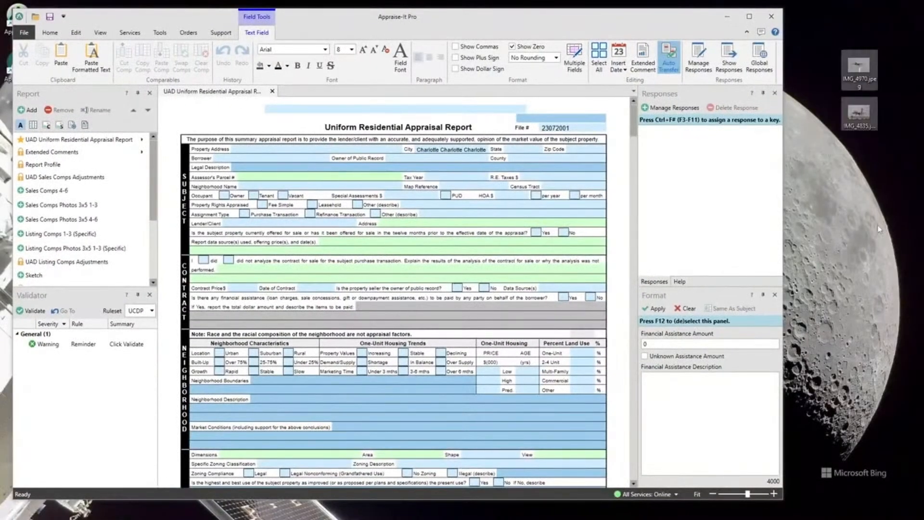
double_click(861, 69)
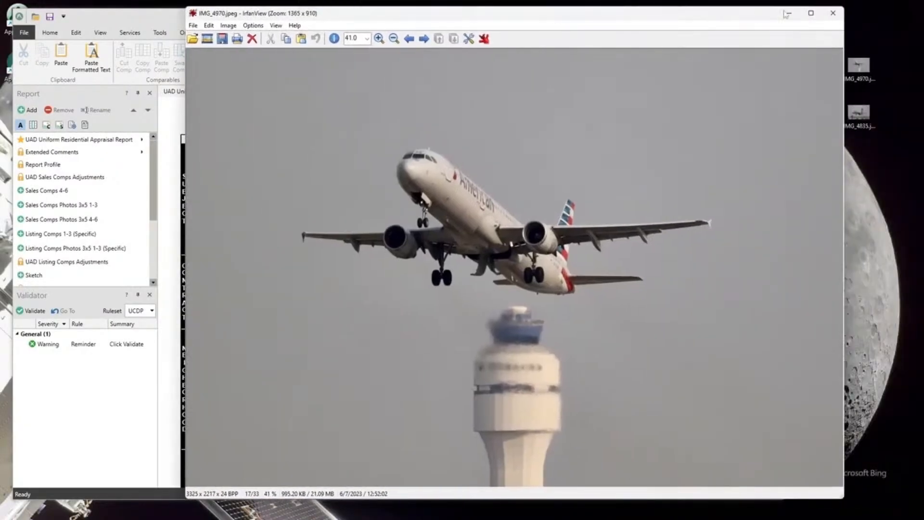
left_click(833, 13)
double_click(859, 113)
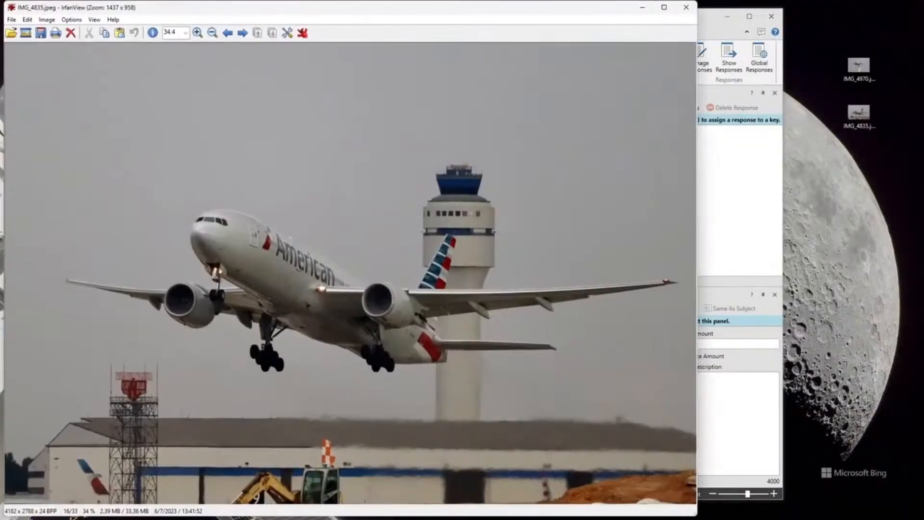
left_click(685, 9)
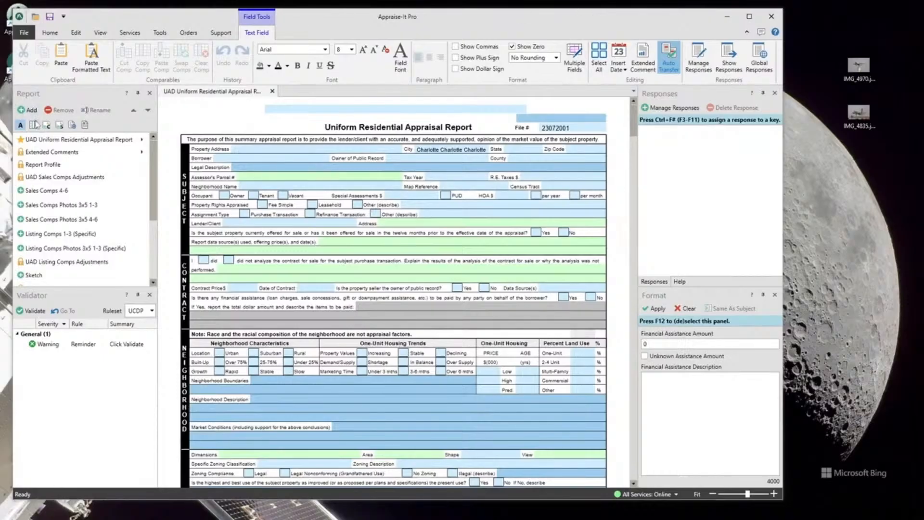
Open the Listing Comps 1-3 (Specific) form and the General Photos (3/Legal) 3x5 addendum
double_click(42, 235)
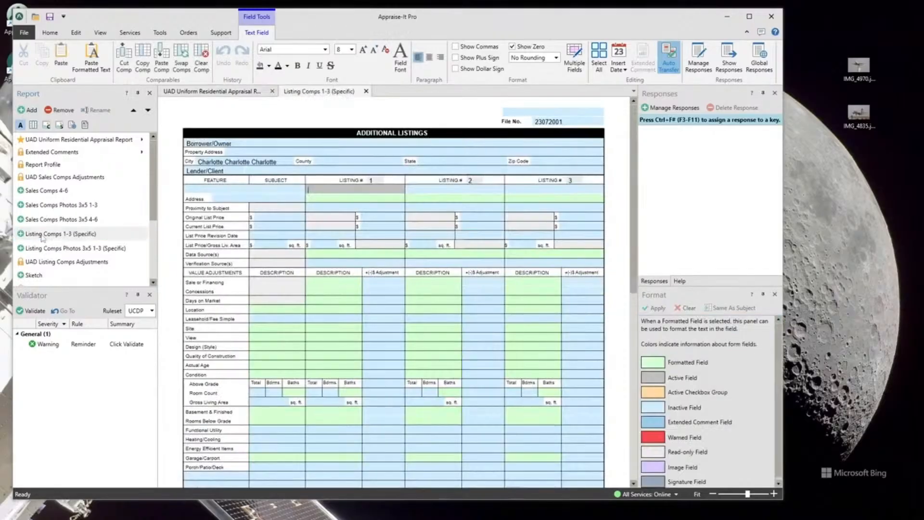
scroll(42, 237, "down", 3)
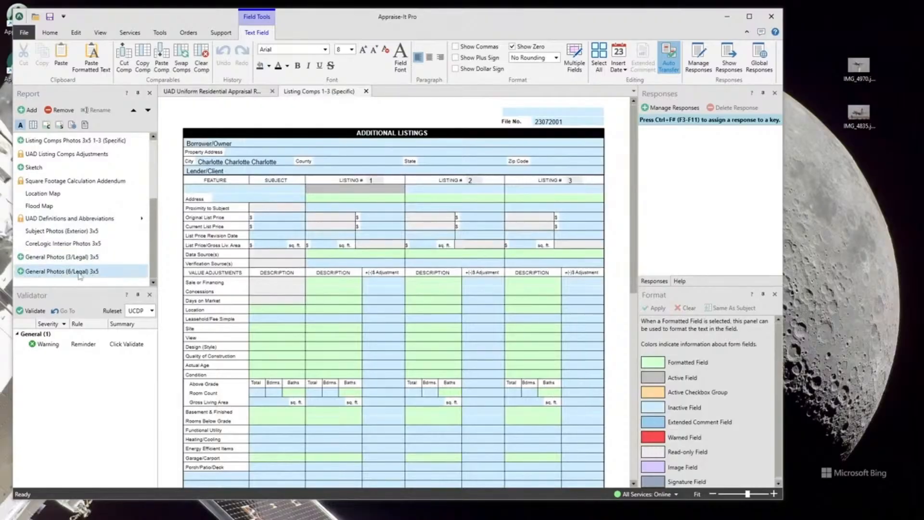
left_click(67, 257)
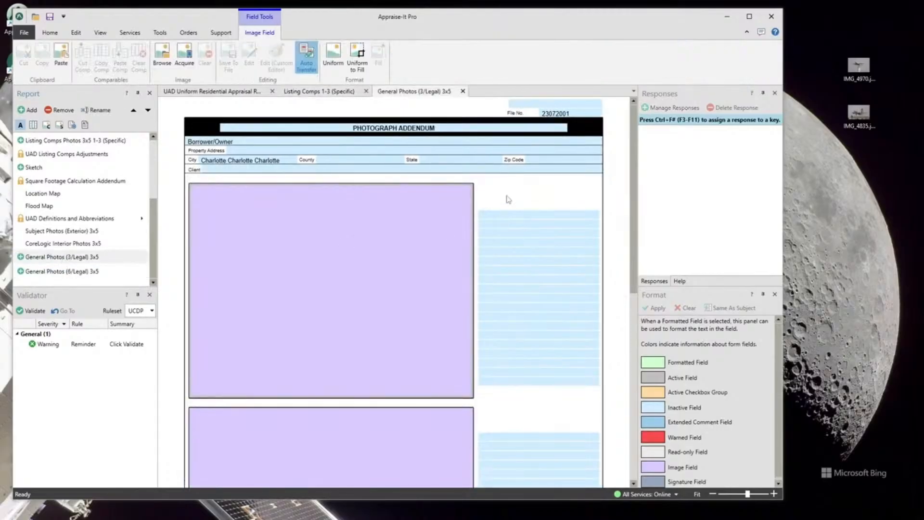
Inspect the first photo field's image browse dialog and its context menu without choosing an image
scroll(505, 202, "down", 3)
scroll(500, 206, "up", 3)
double_click(354, 240)
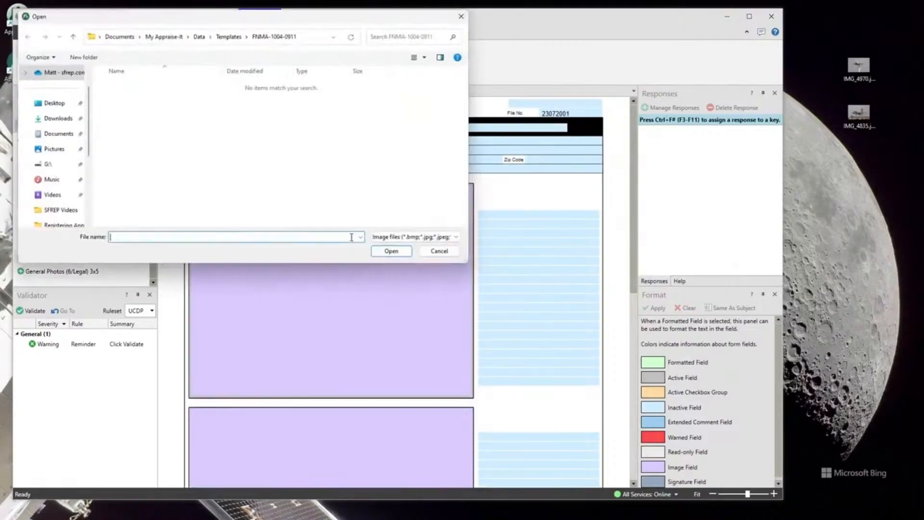
left_click(438, 251)
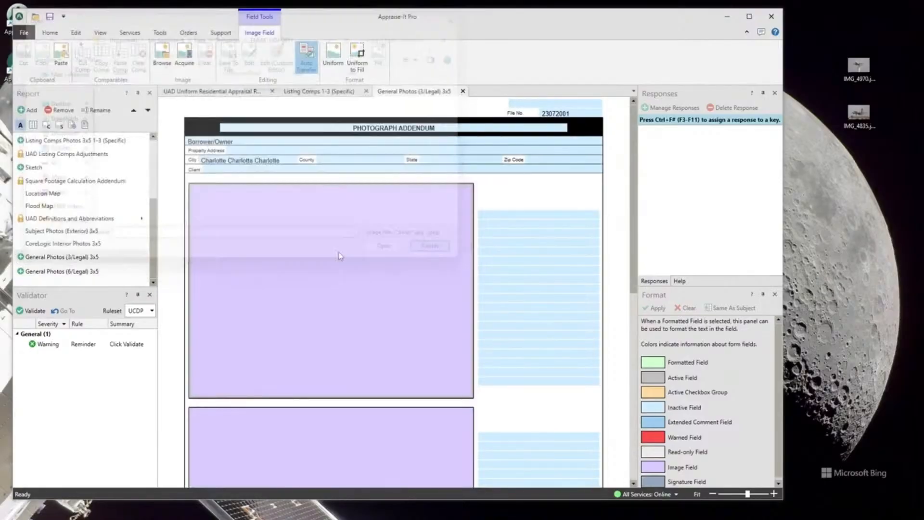
right_click(321, 250)
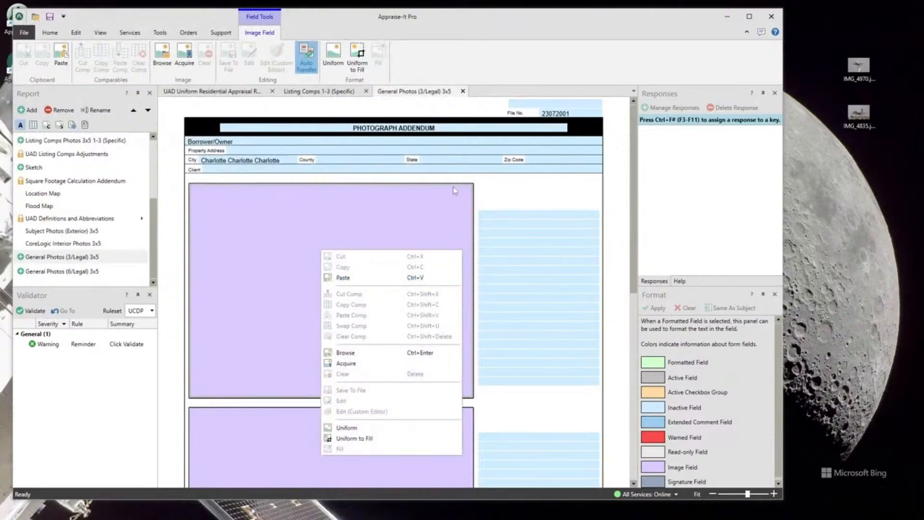
left_click(527, 29)
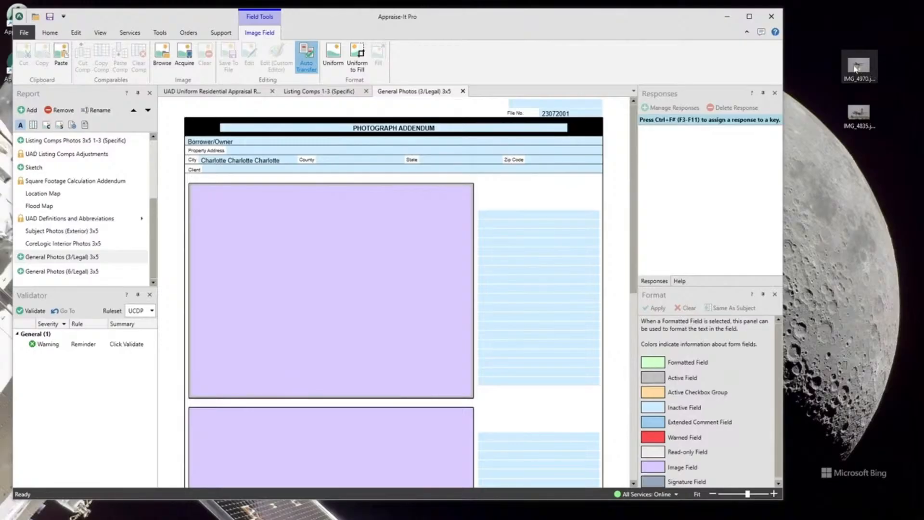
Place IMG_4970 in the first photo field and IMG_4835 in the second by dropping them from the desktop
left_click_drag(854, 69, 398, 240)
scroll(535, 230, "down", 3)
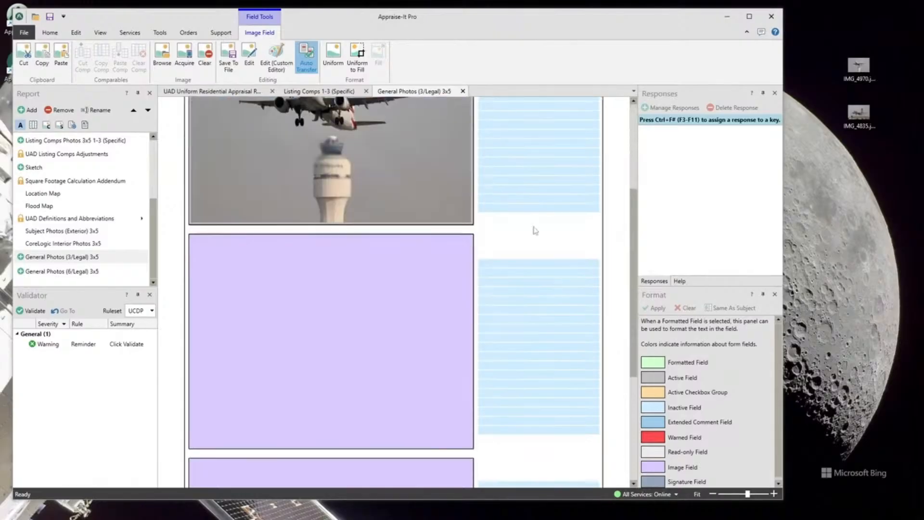
left_click_drag(858, 113, 293, 318)
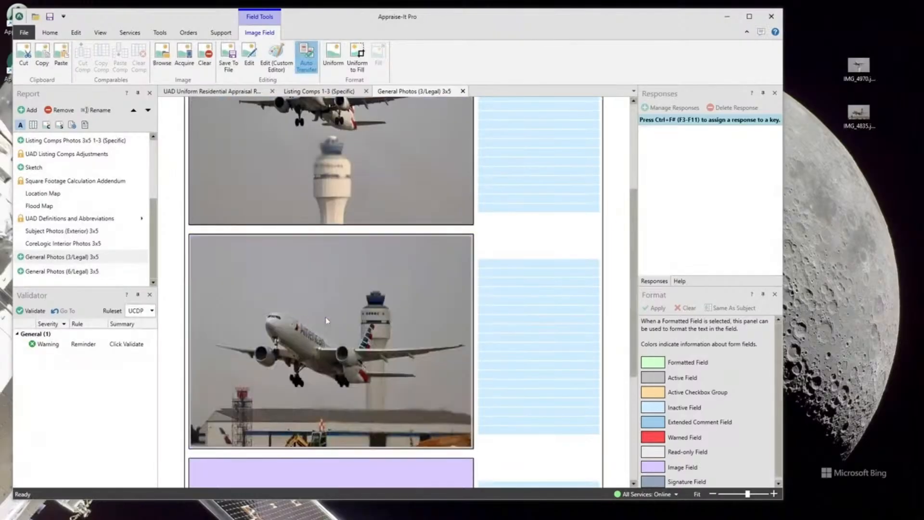
scroll(326, 320, "up", 3)
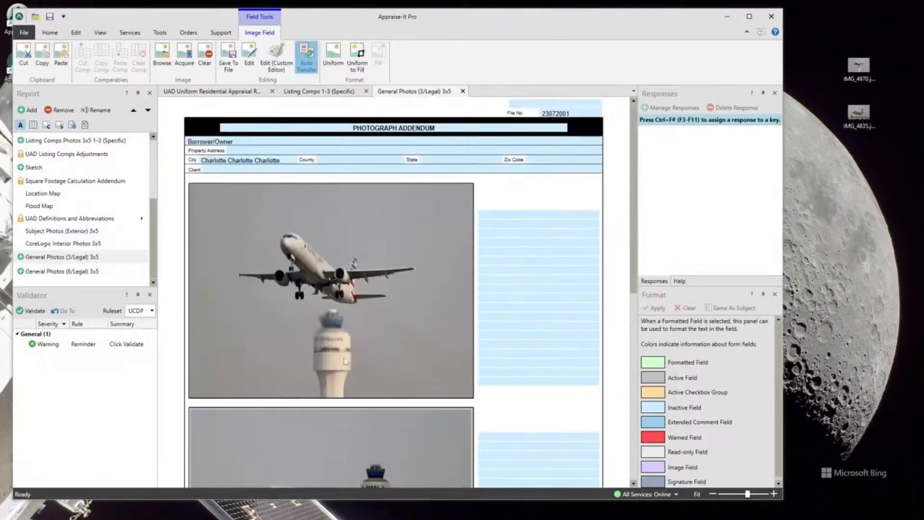
Review the first photo's context menu options and maximize the program window
right_click(311, 247)
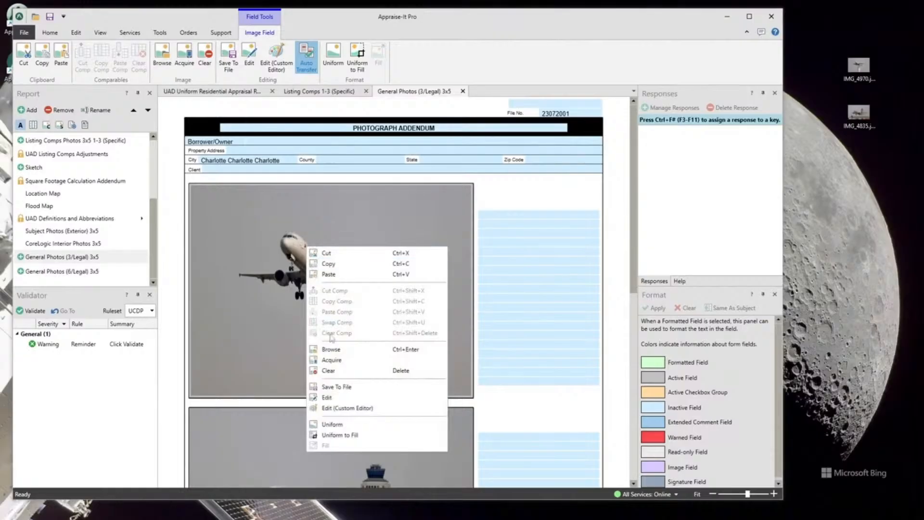
left_click(250, 232)
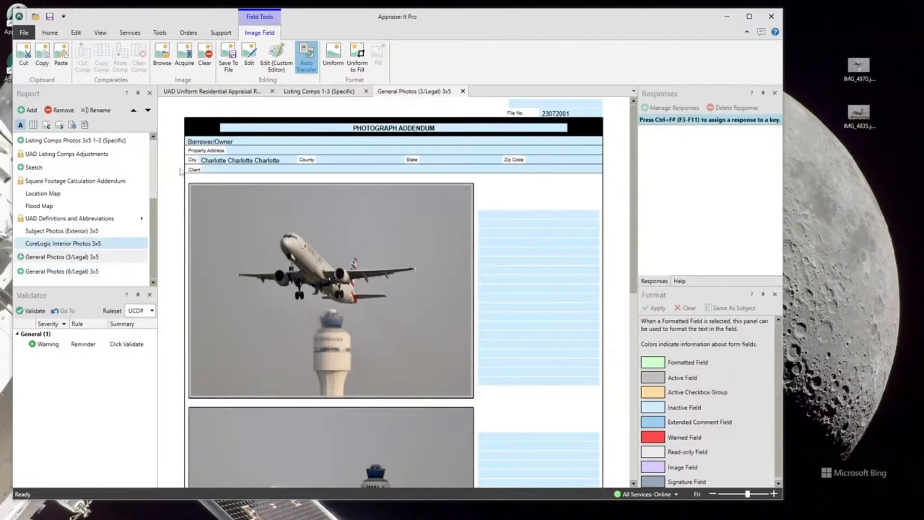
left_click(750, 16)
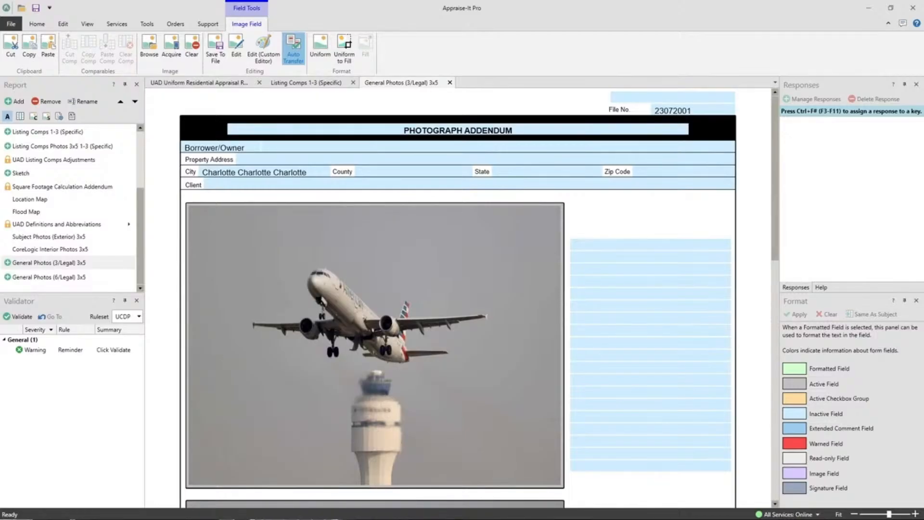
Close the General Photos (3/Legal) 3x5 and Listing Comps 1-3 (Specific) tabs, returning to the main report
left_click(450, 83)
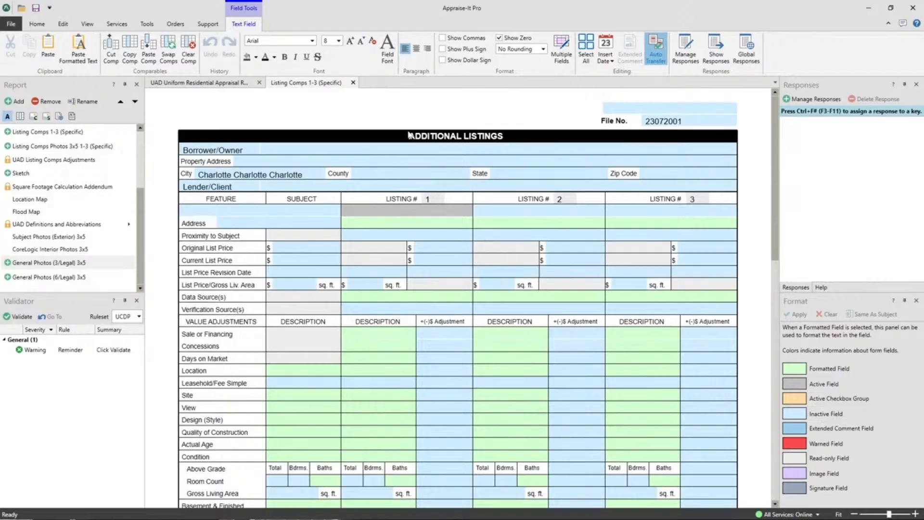
left_click(353, 82)
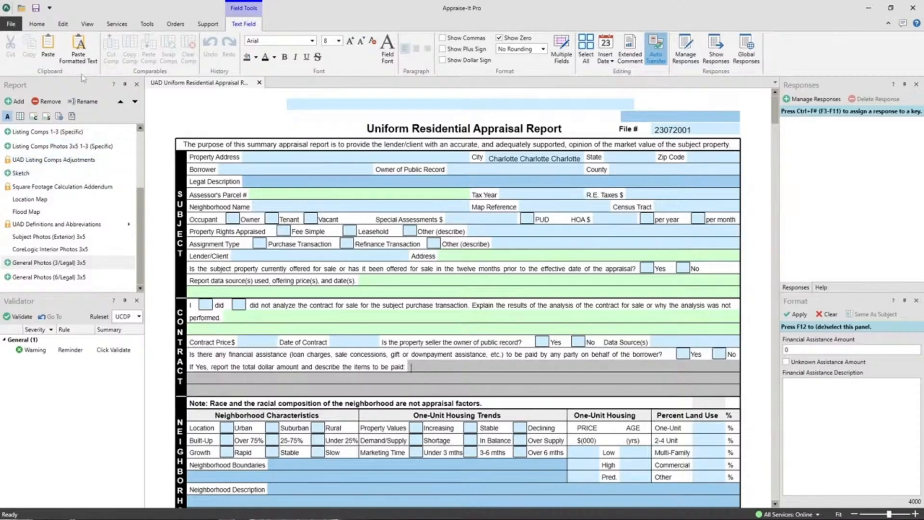
left_click(38, 24)
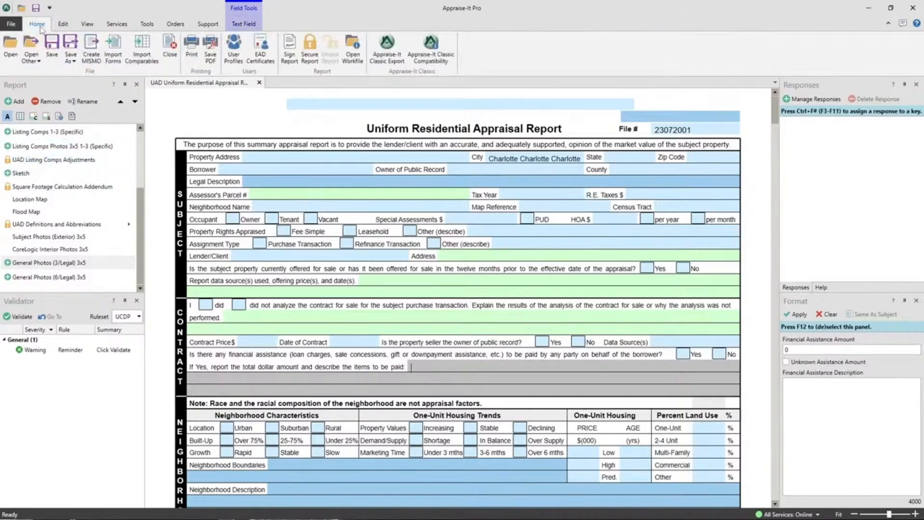
Save the current report as a template named Charlotte
left_click(72, 61)
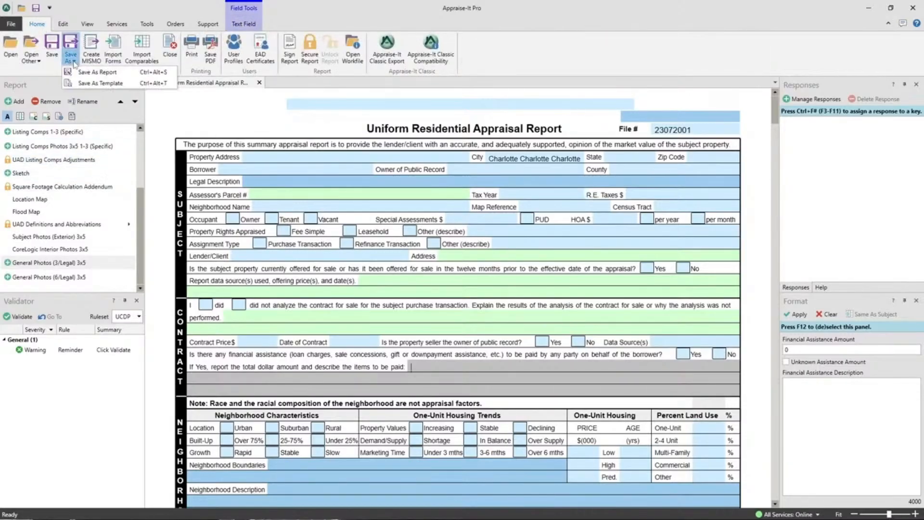
left_click(99, 84)
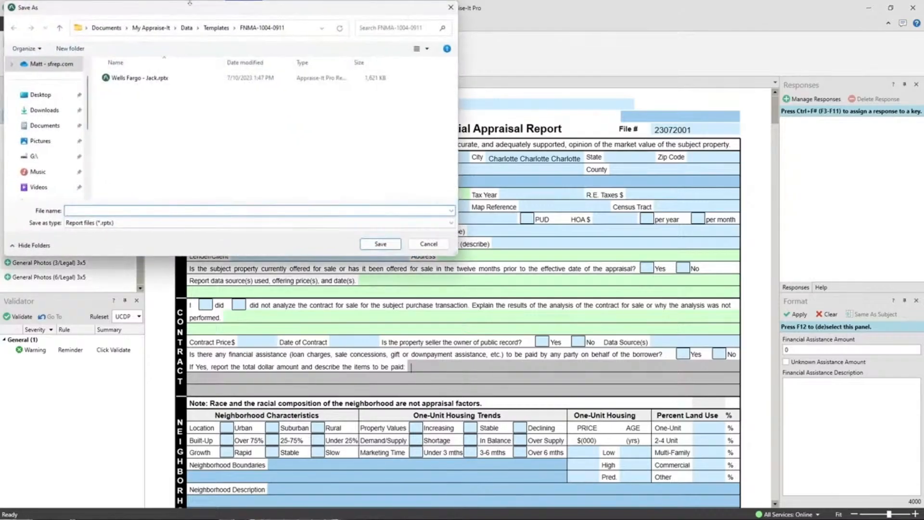
type("Charlotte")
left_click(380, 244)
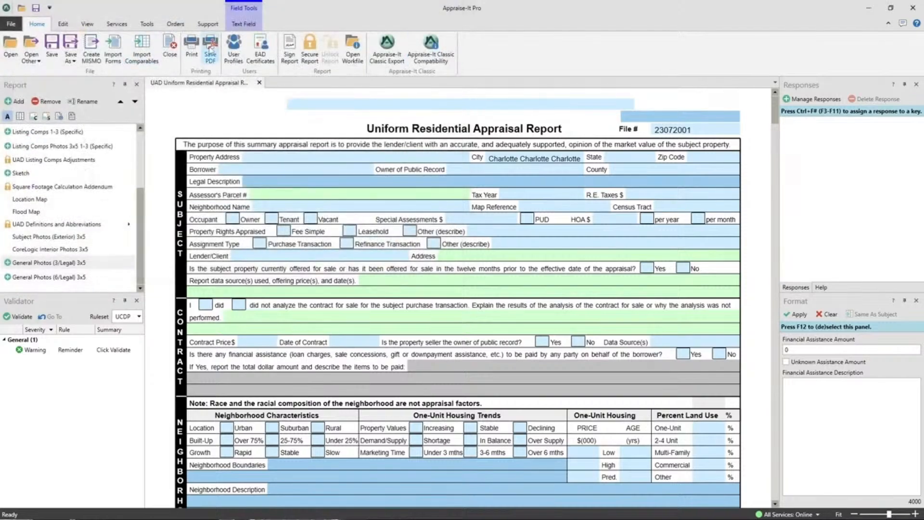
Close the report without saving and start a new UAD Uniform Residential Appraisal Report from the Charlotte template
left_click(170, 48)
left_click(474, 284)
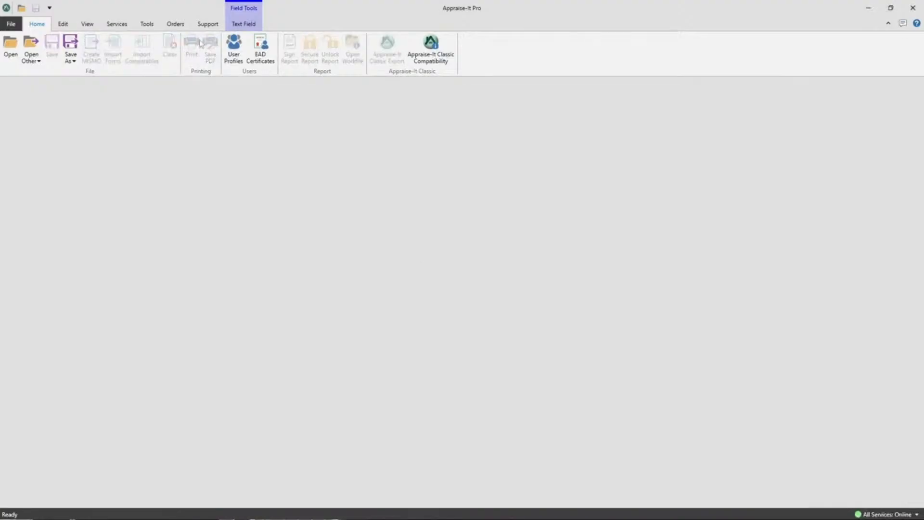
left_click(6, 22)
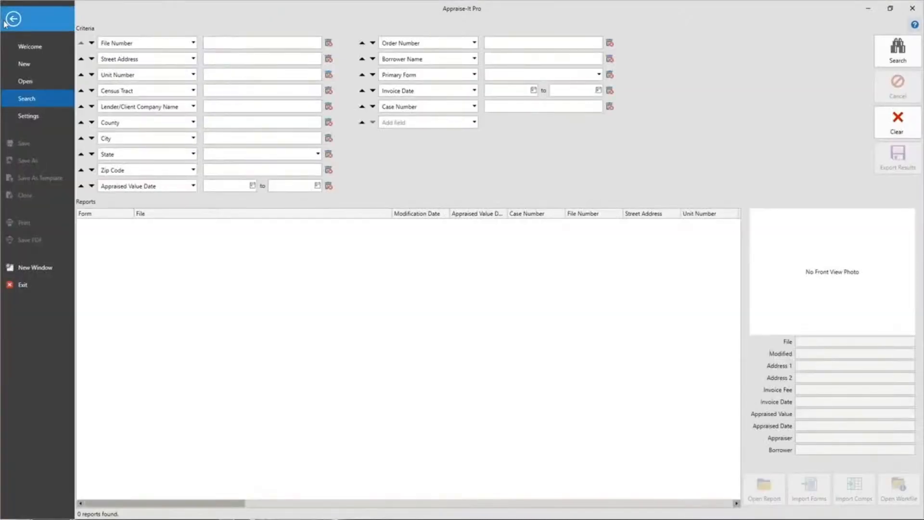
left_click(25, 64)
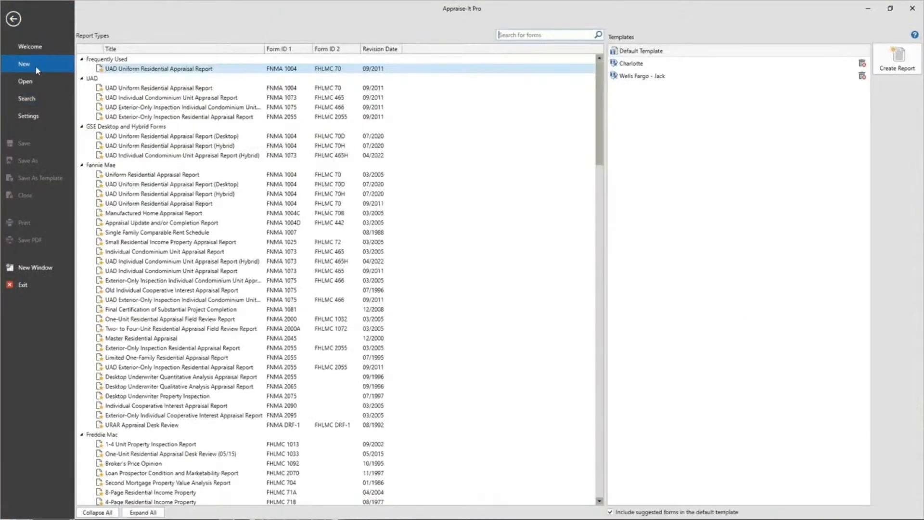
left_click(171, 72)
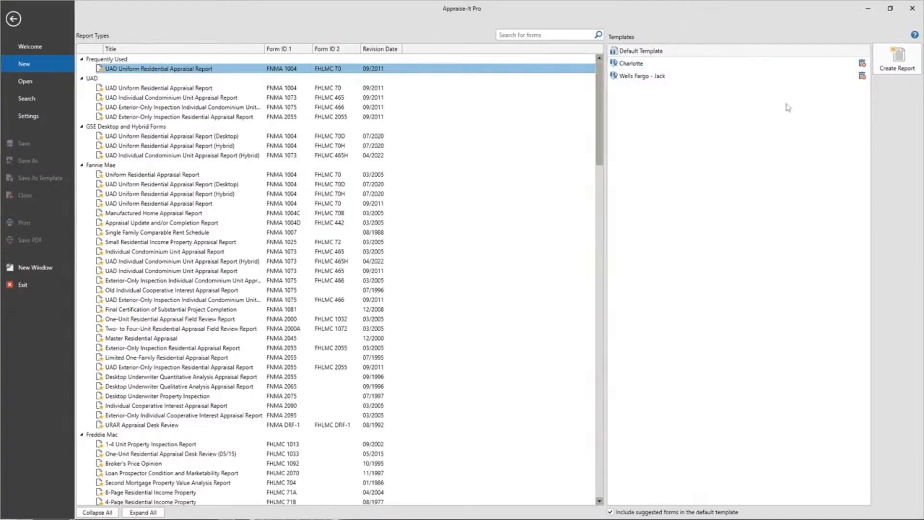
double_click(630, 66)
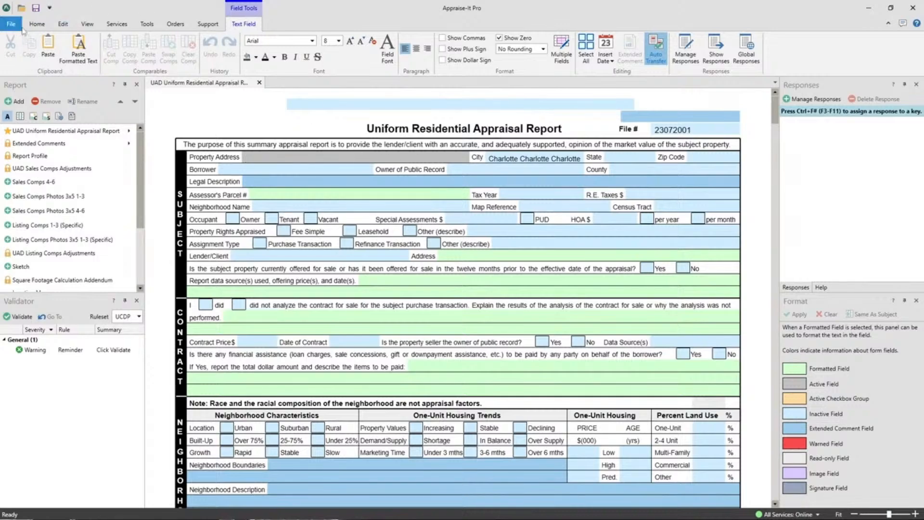
Close the new report without saving and open the recent Pro Sample.rptx report
left_click(37, 26)
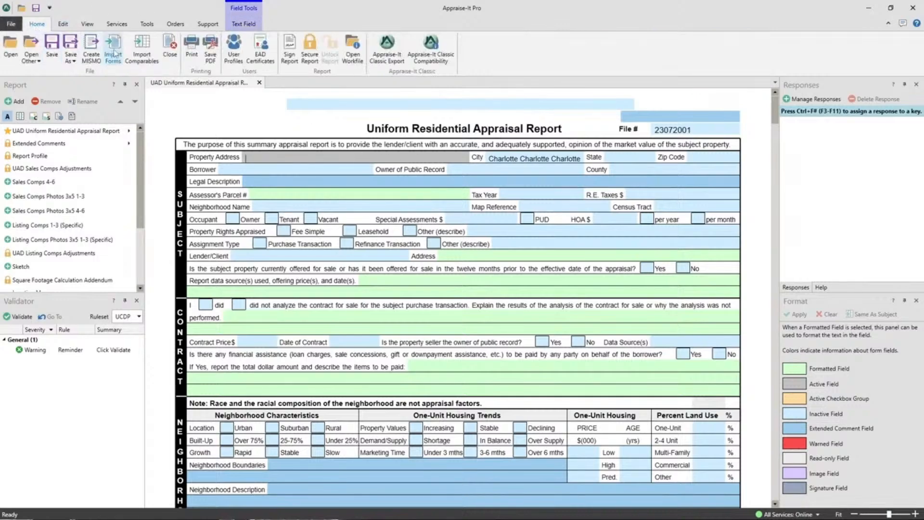
left_click(172, 48)
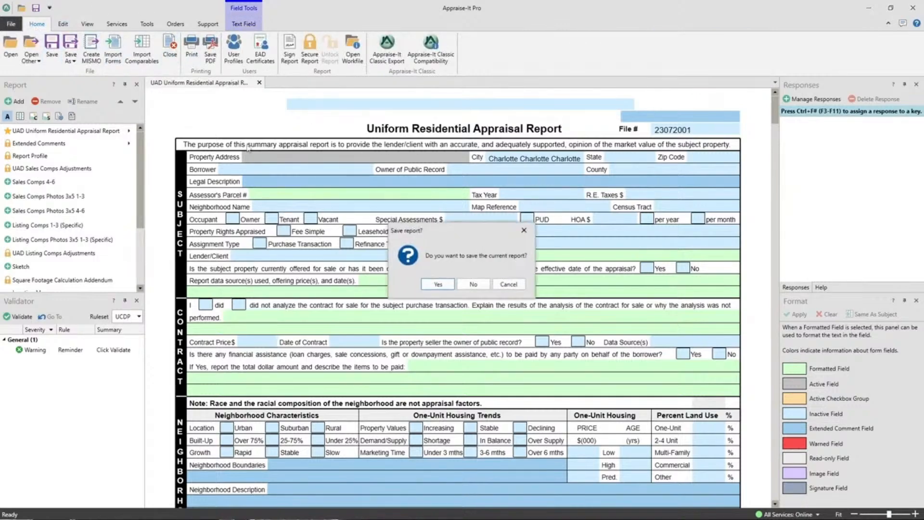
left_click(472, 285)
left_click(10, 24)
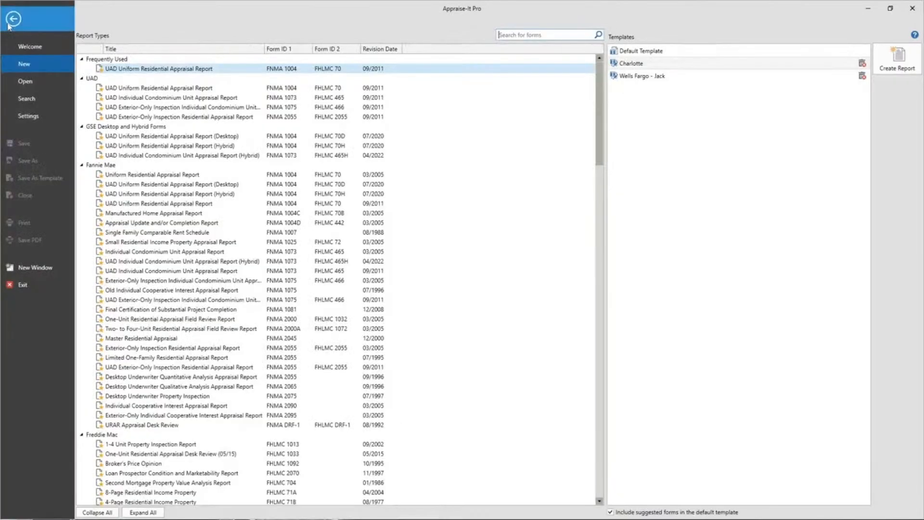
left_click(35, 77)
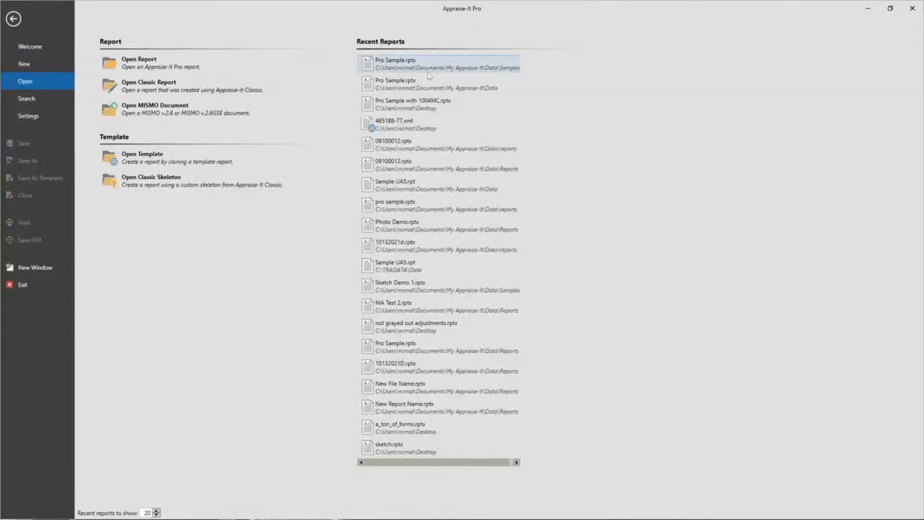
left_click(402, 61)
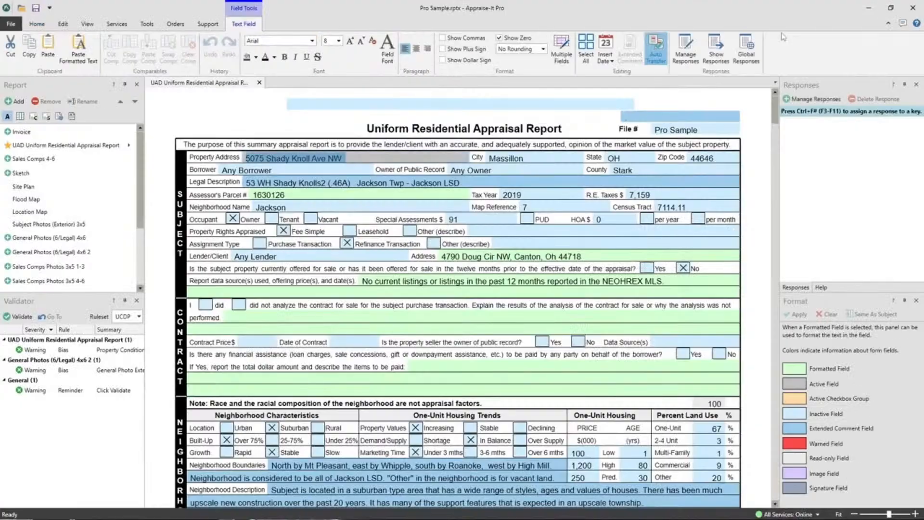
Clear all data for Comparable Sale #2 in the sales comparison grid
scroll(632, 177, "down", 10)
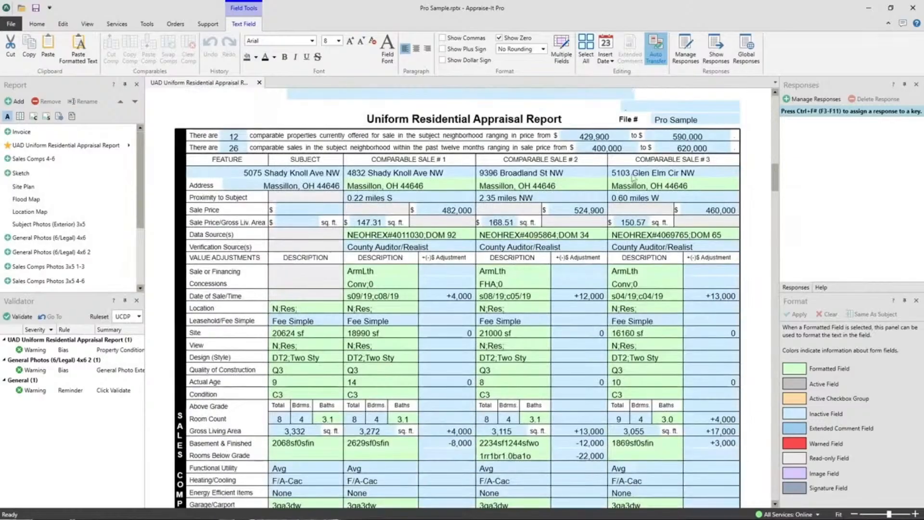
scroll(633, 178, "down", 3)
scroll(639, 177, "up", 3)
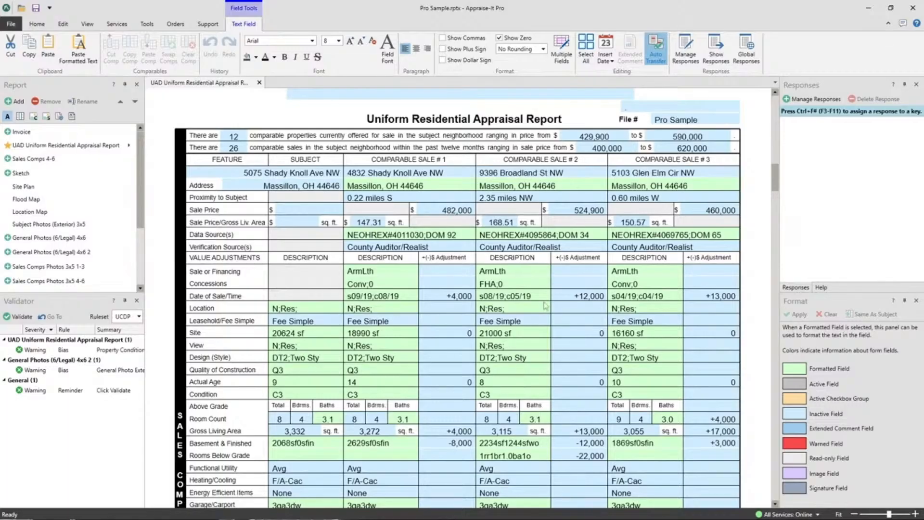
right_click(529, 336)
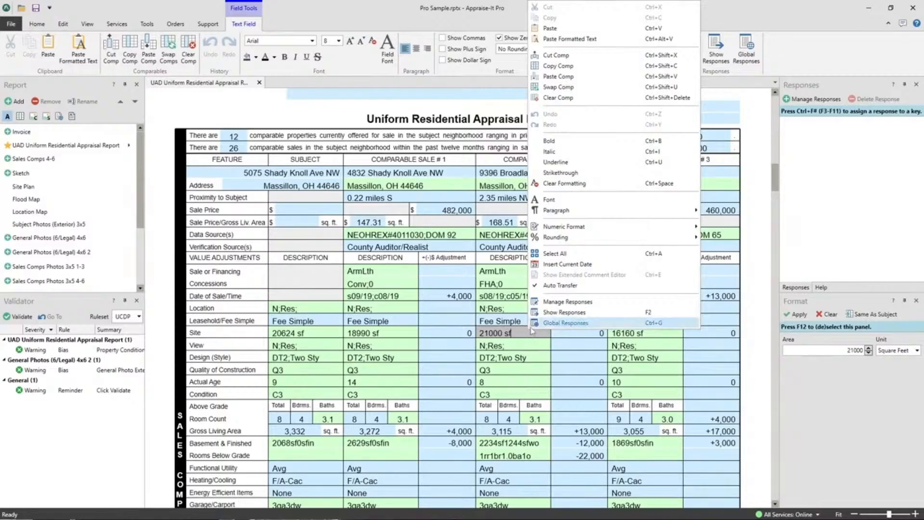
left_click(558, 98)
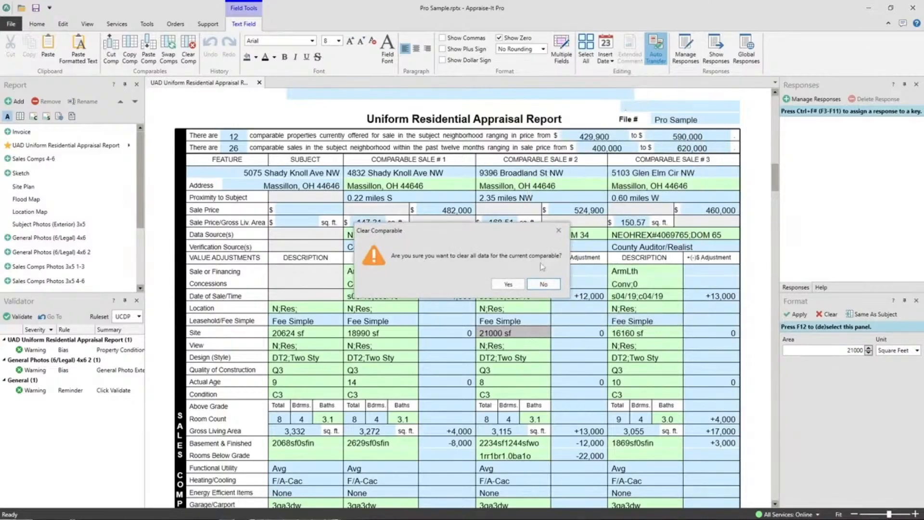
left_click(510, 284)
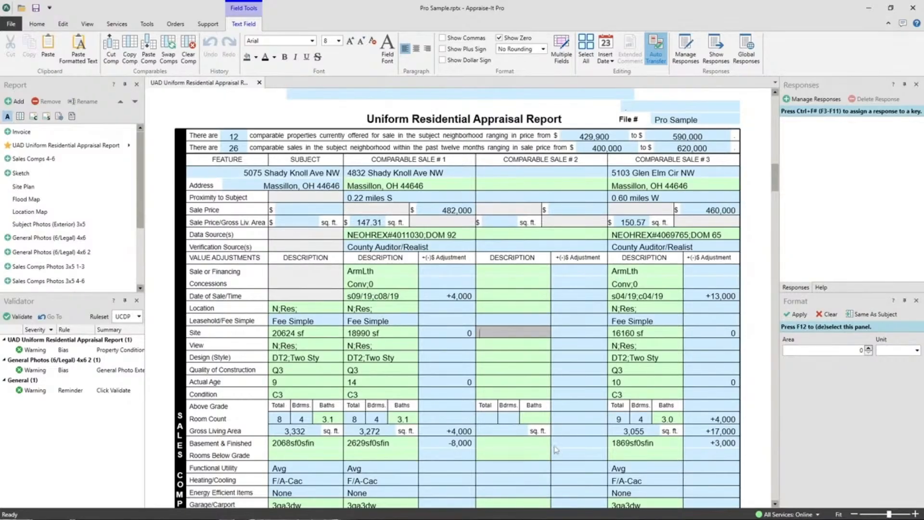
Open the Subject Photos (Exterior) 3x5 and Sales Comps Photos 3x5 1-3 pages to review them, closing each tab
left_click(55, 224)
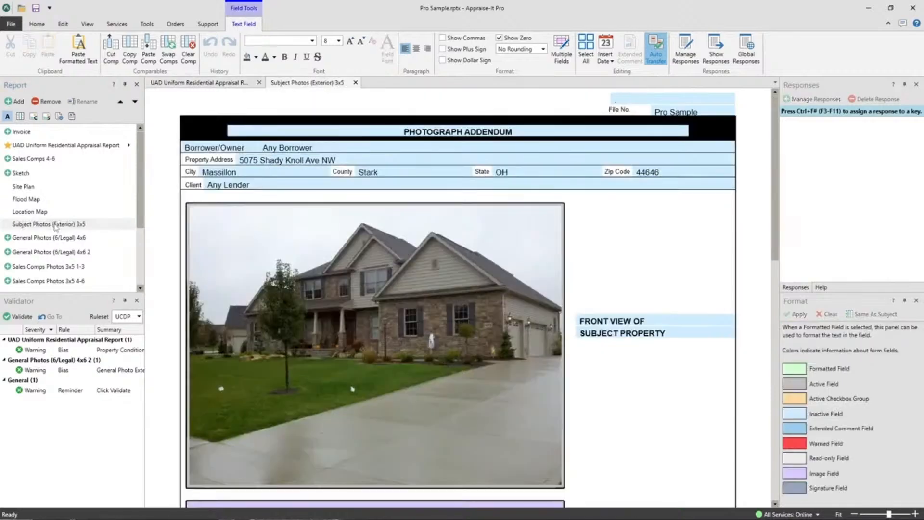
left_click(356, 83)
scroll(71, 190, "down", 1)
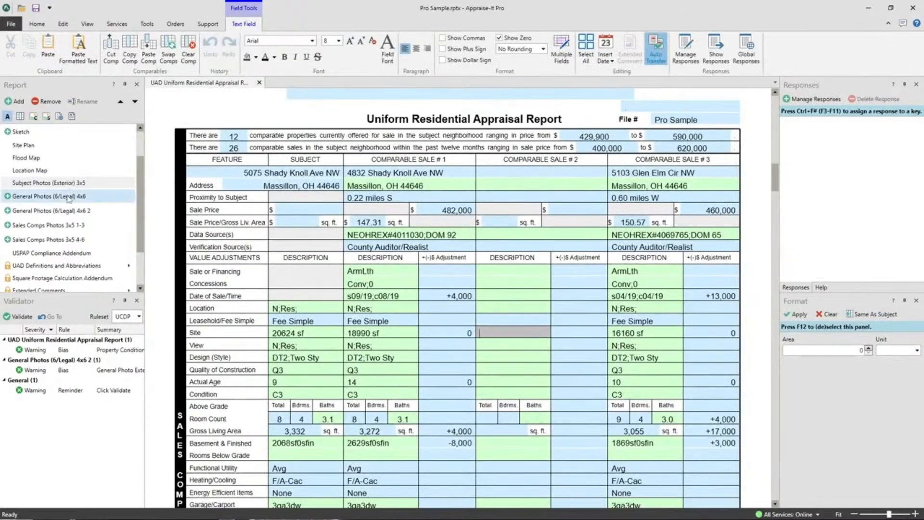
left_click(73, 227)
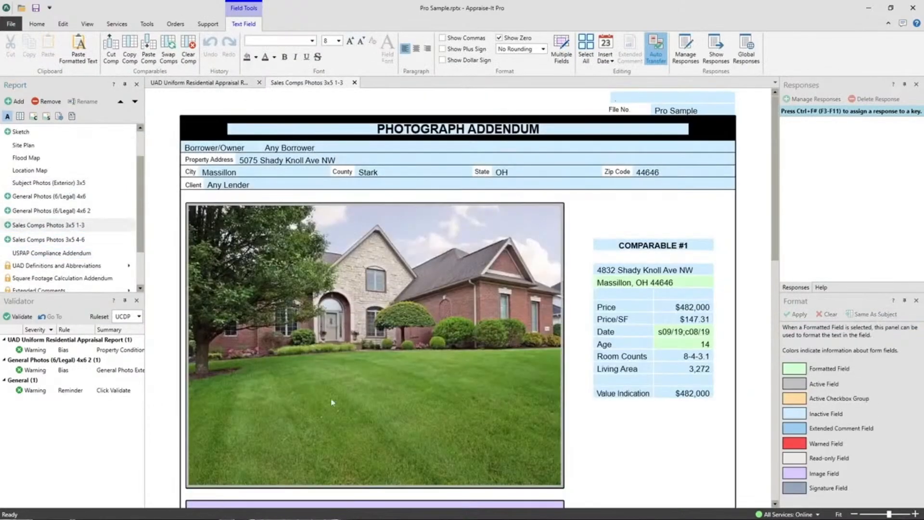
scroll(530, 282, "down", 5)
scroll(532, 320, "down", 5)
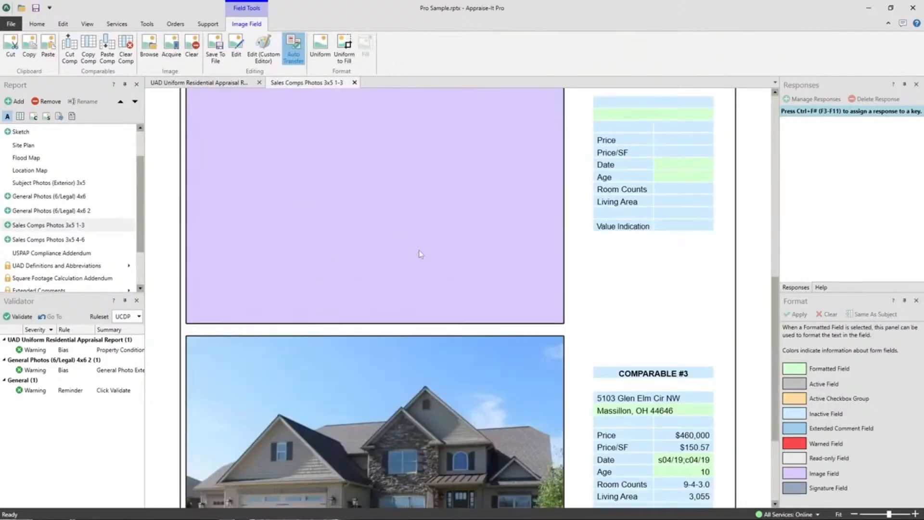
left_click(355, 83)
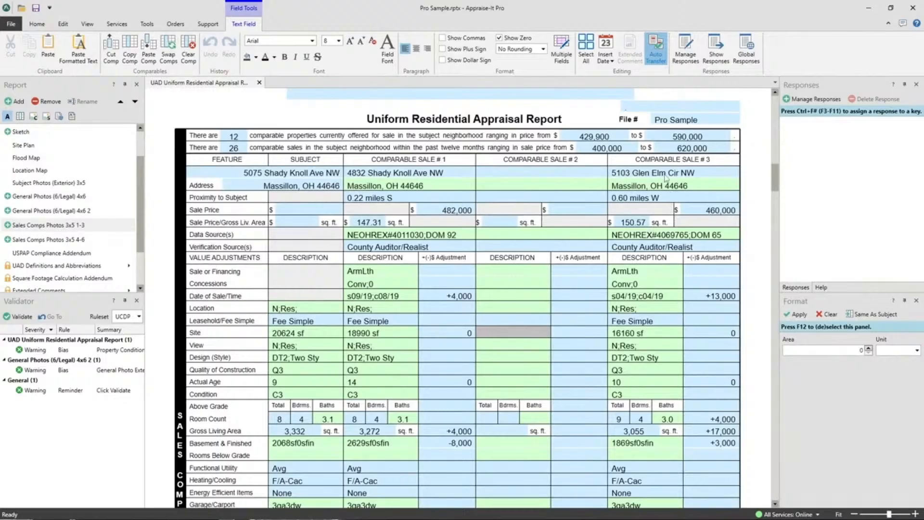
Move Comparable Sale #3 into the empty Comparable Sale #2 column using Cut Comp and Paste Comp
right_click(655, 285)
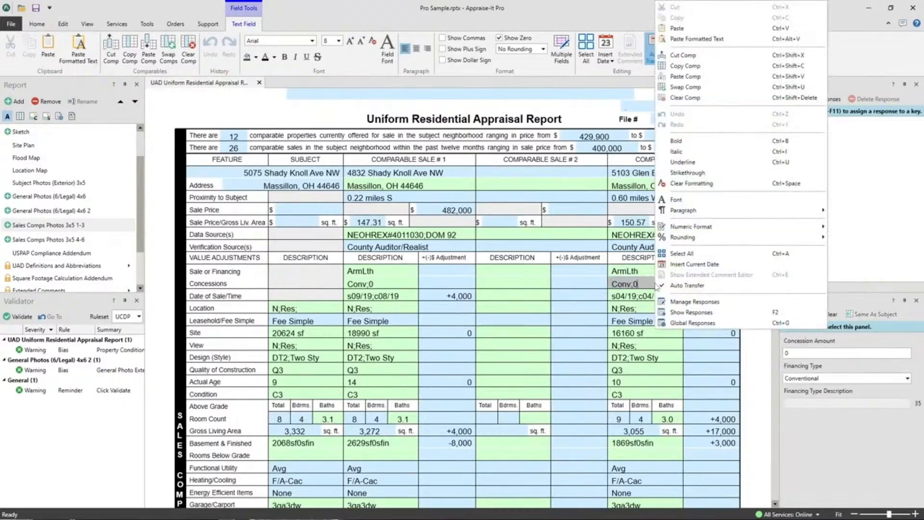
left_click(684, 56)
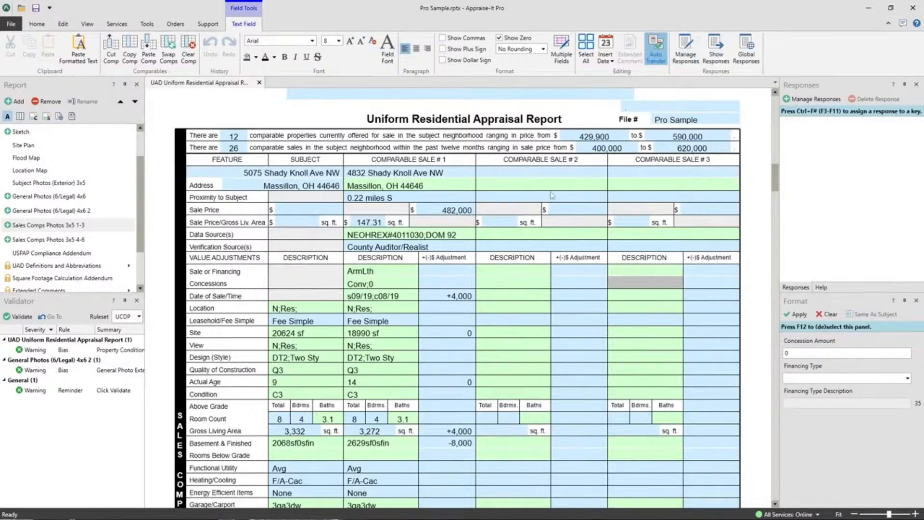
right_click(495, 189)
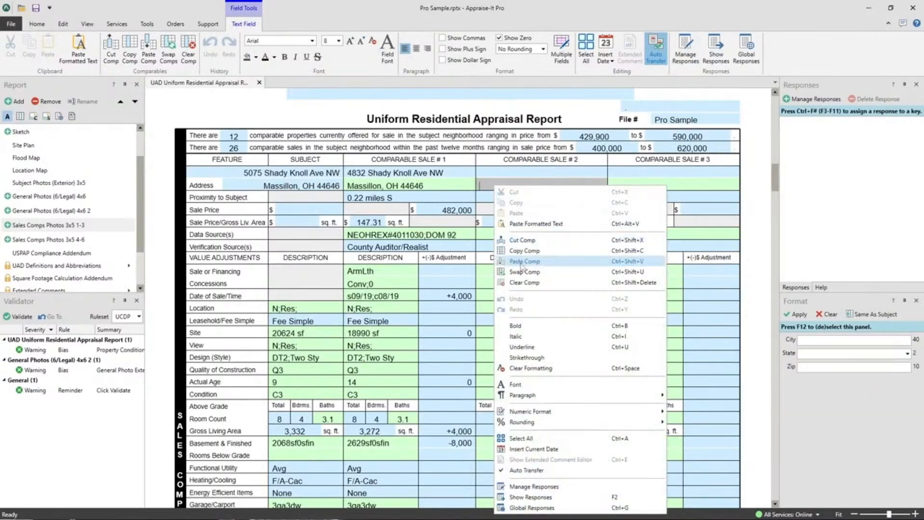
left_click(522, 263)
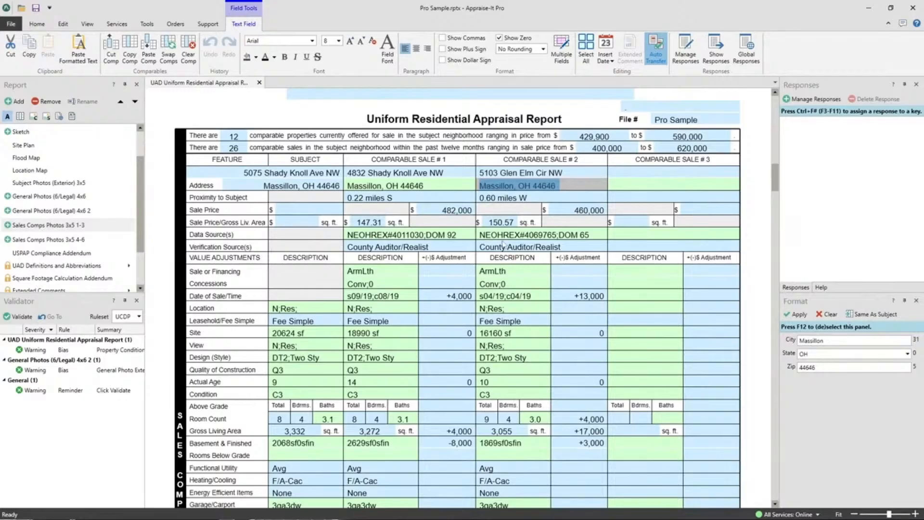
Copy Comparable Sale #2 and paste it into the Comparable Sale #3 column
right_click(511, 271)
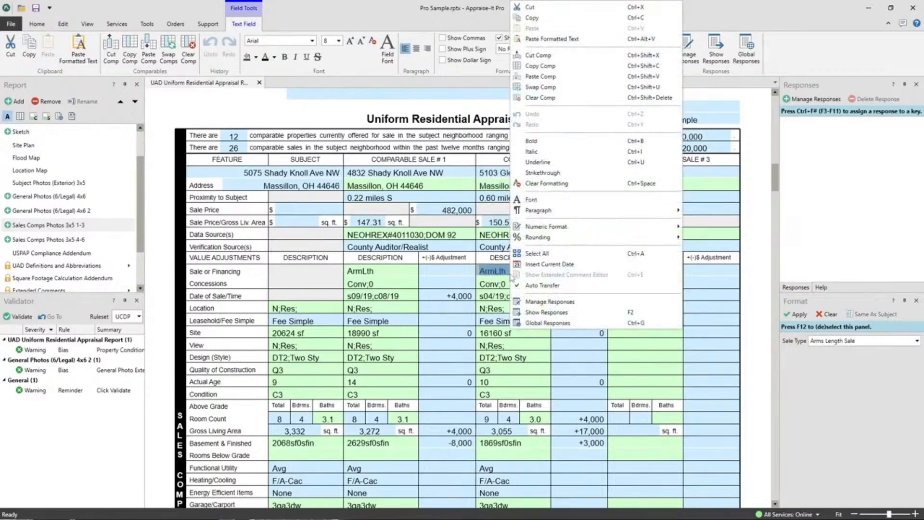
left_click(551, 66)
left_click(644, 284)
right_click(643, 284)
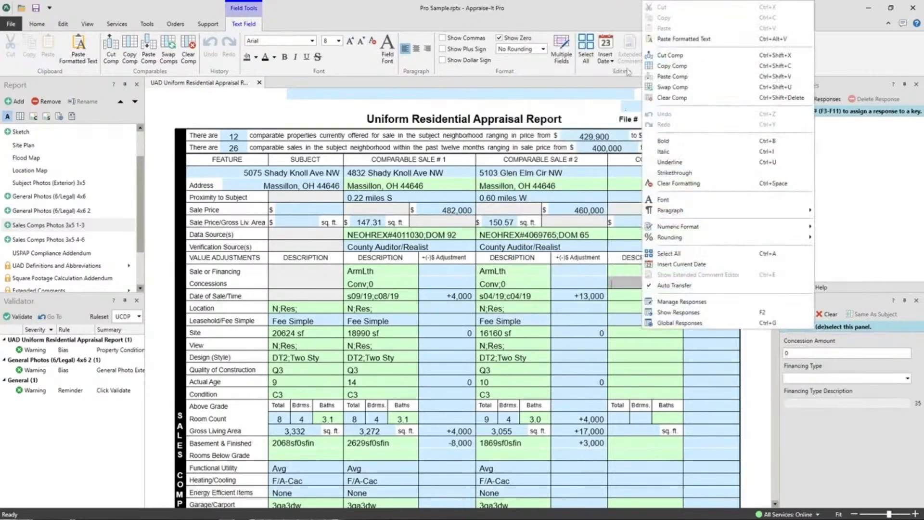
left_click(681, 77)
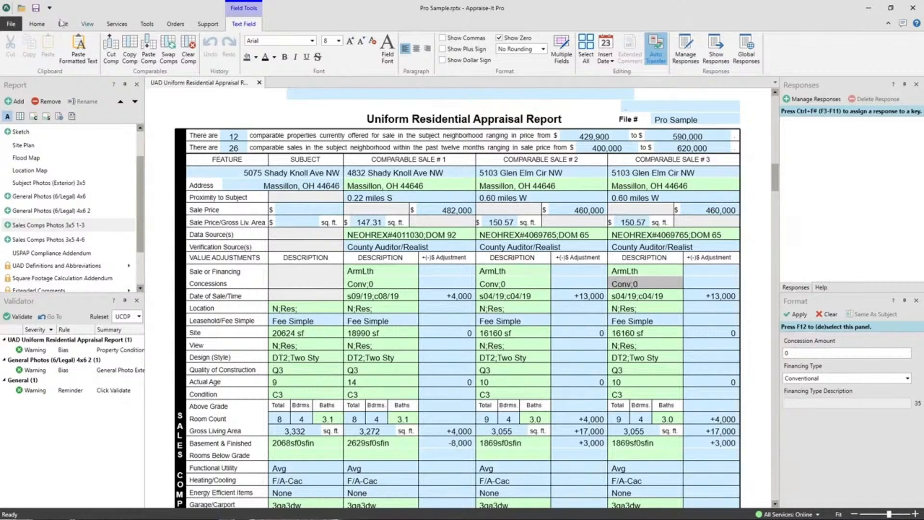
Open the report search and remove the State parameter from the search criteria
left_click(12, 23)
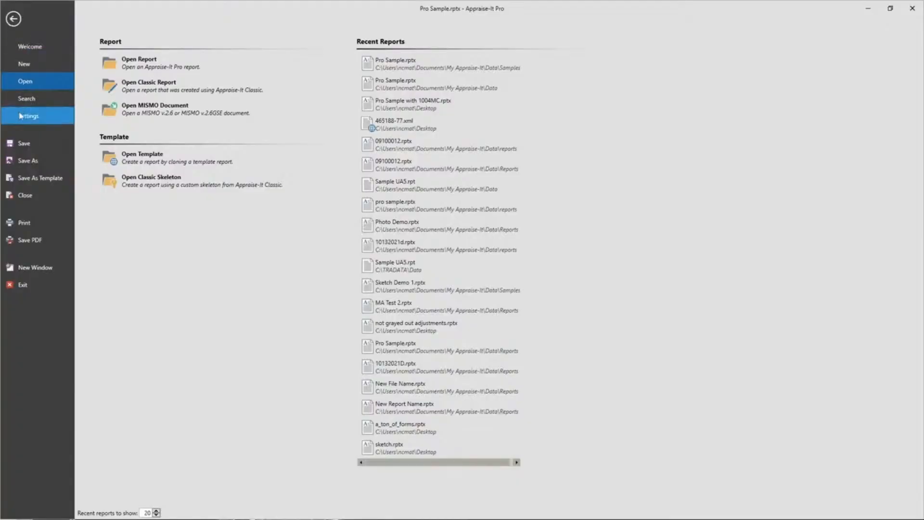
left_click(27, 98)
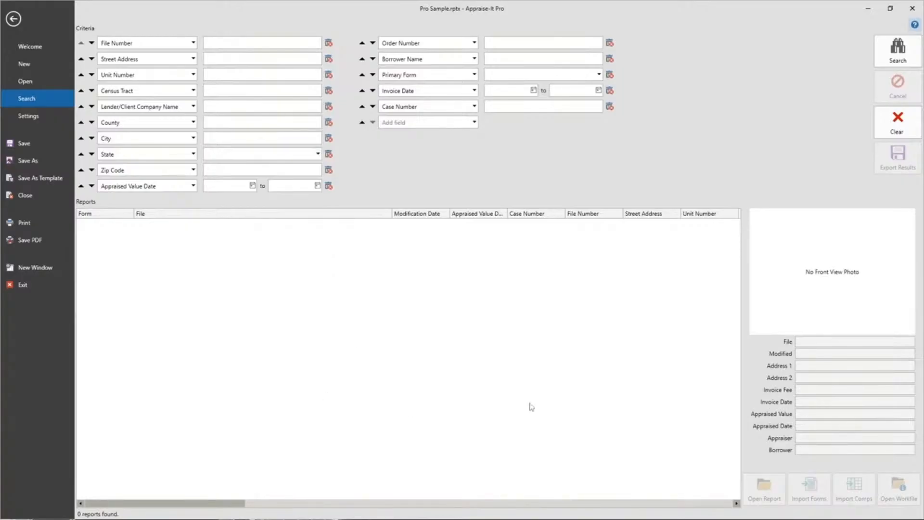
left_click(329, 154)
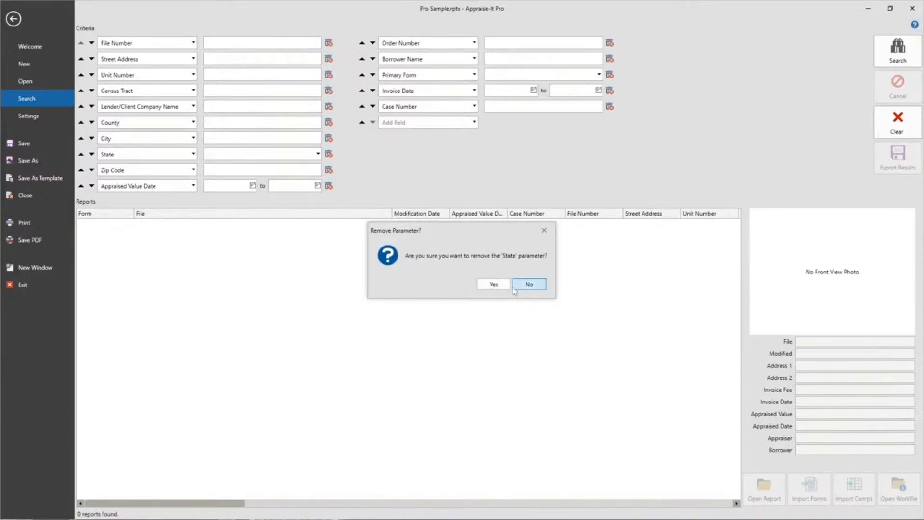
left_click(492, 283)
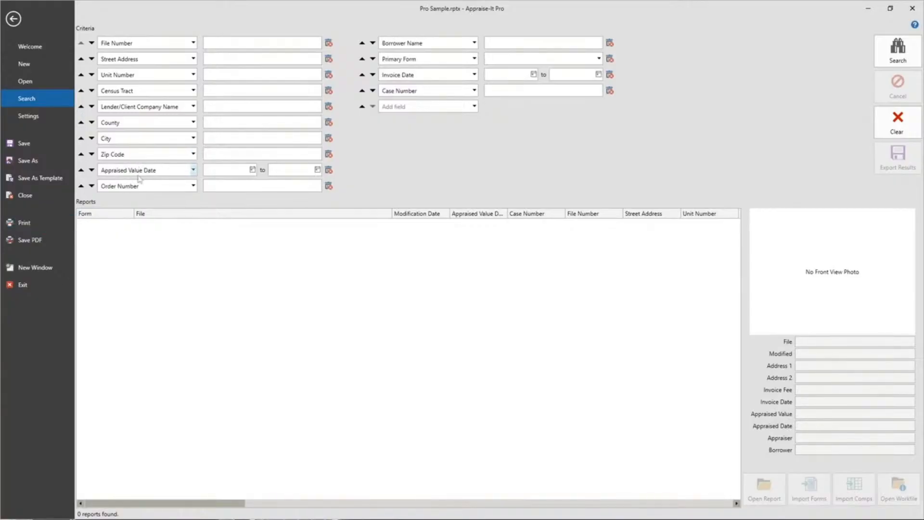
Replace the Order Number search criterion with Owner Name
left_click(193, 187)
left_click(192, 196)
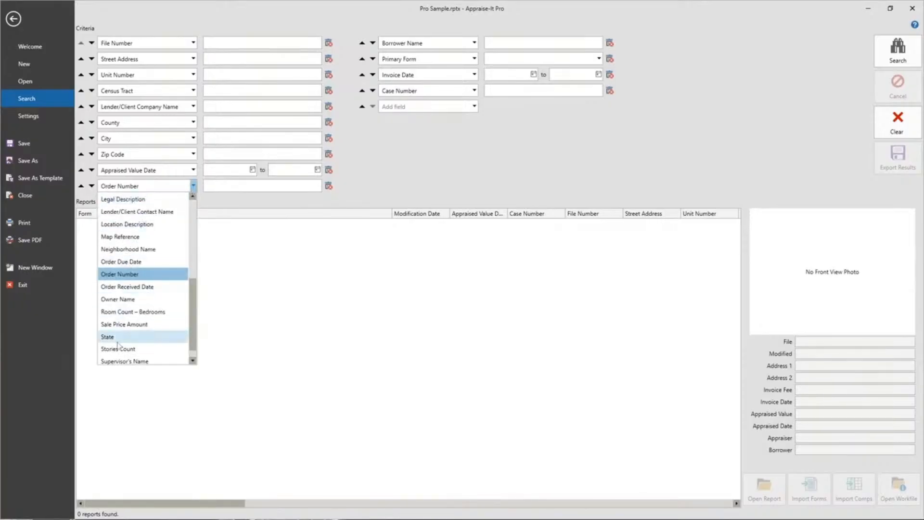
left_click(128, 300)
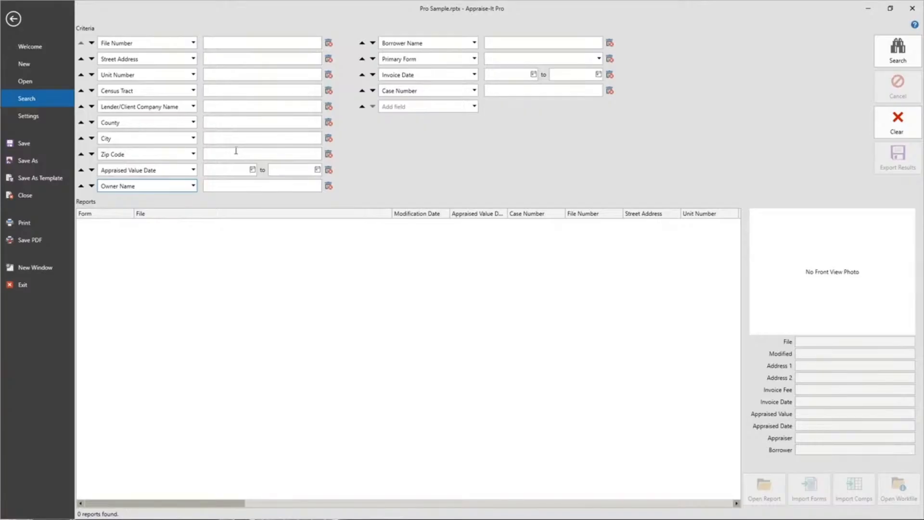
Add a new search field in the second criteria column and set it to State
left_click(474, 107)
scroll(433, 178, "down", 5)
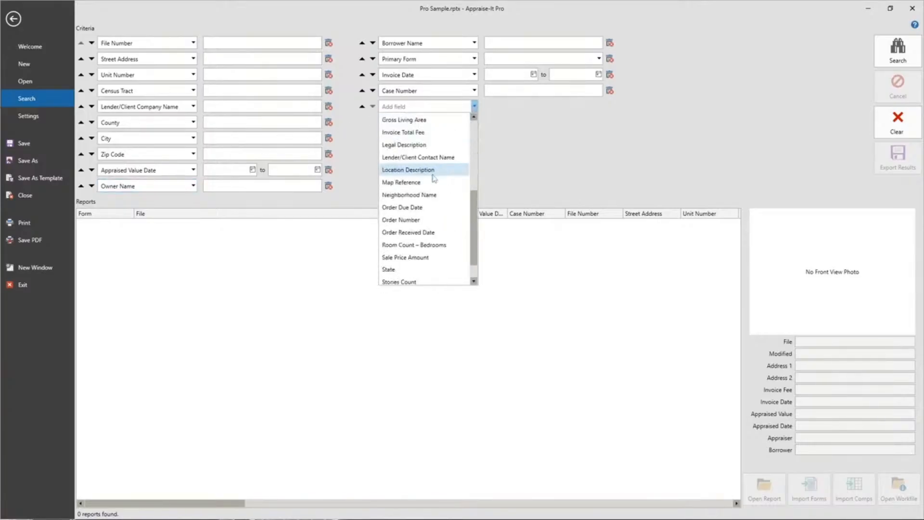
scroll(423, 226, "down", 1)
left_click(407, 269)
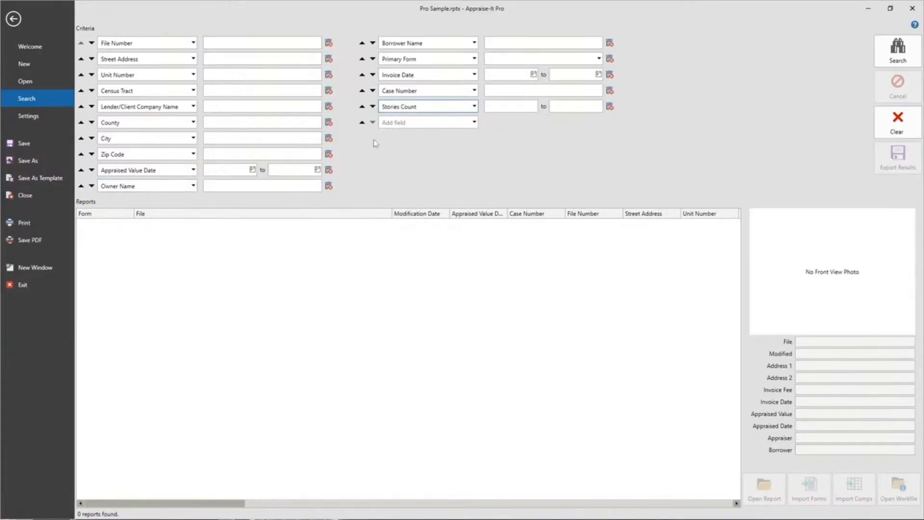
left_click(430, 107)
scroll(409, 217, "up", 1)
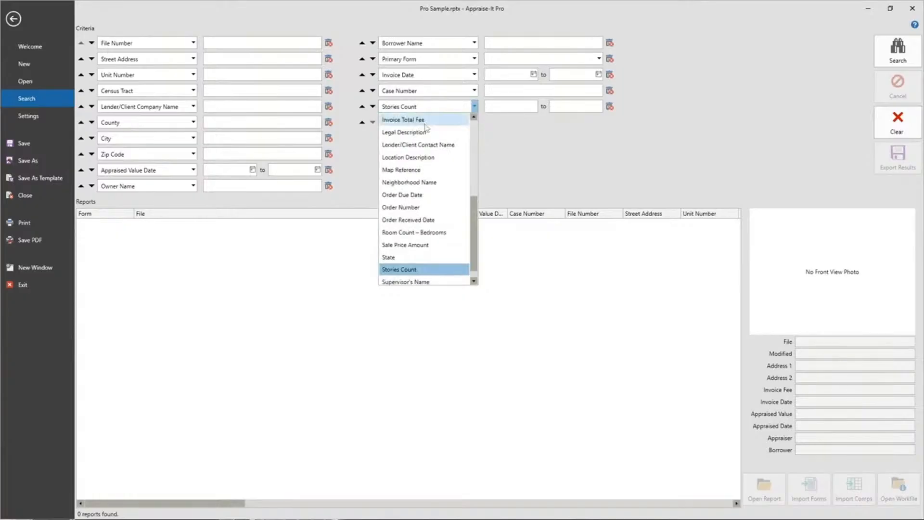
left_click(389, 259)
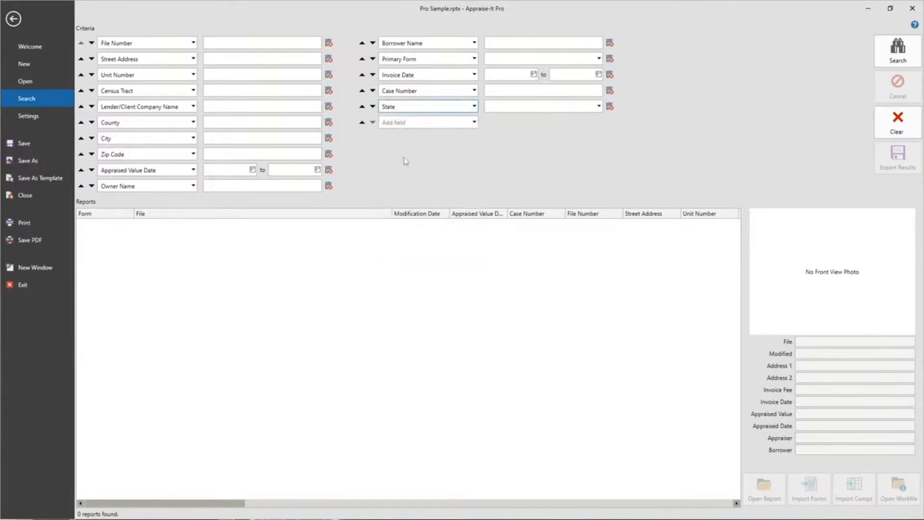
Move the State field up through the criteria list until it sits between City and Zip Code, then leave the search screen
left_click(361, 107)
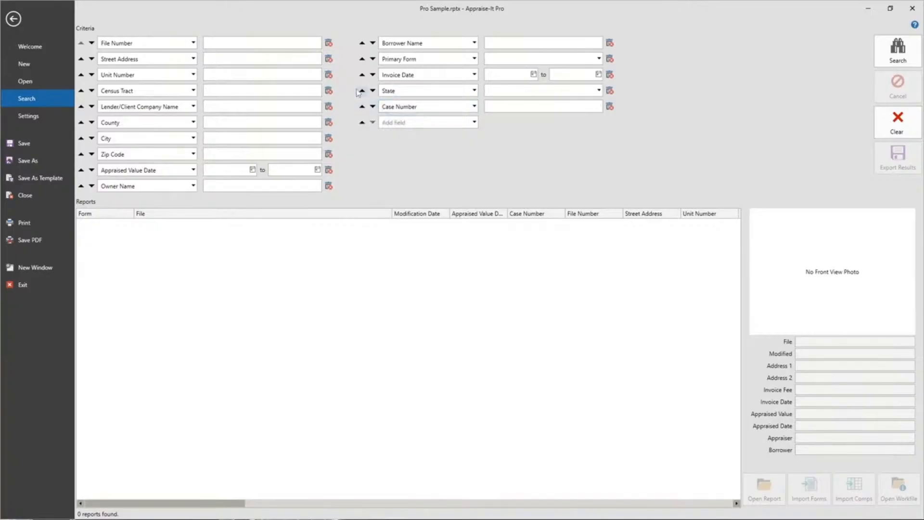
left_click(362, 91)
left_click(361, 75)
left_click(362, 59)
left_click(362, 43)
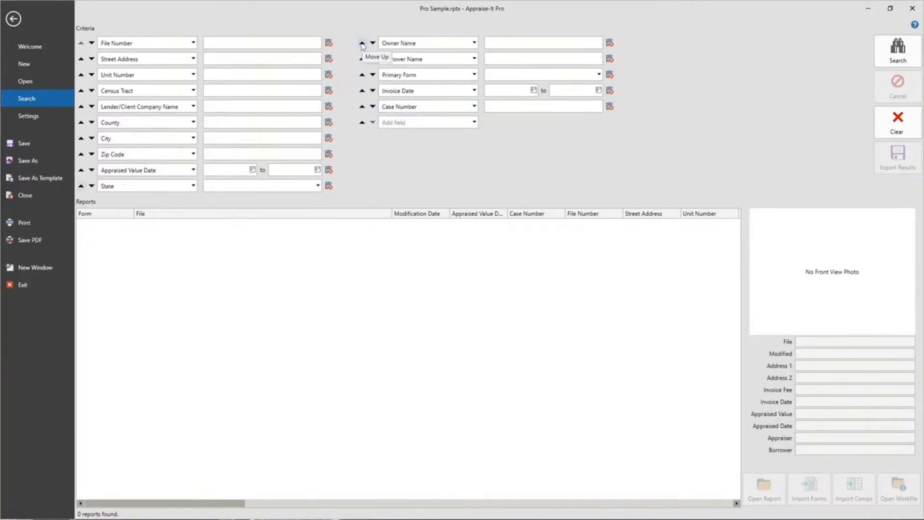
left_click(81, 186)
left_click(81, 170)
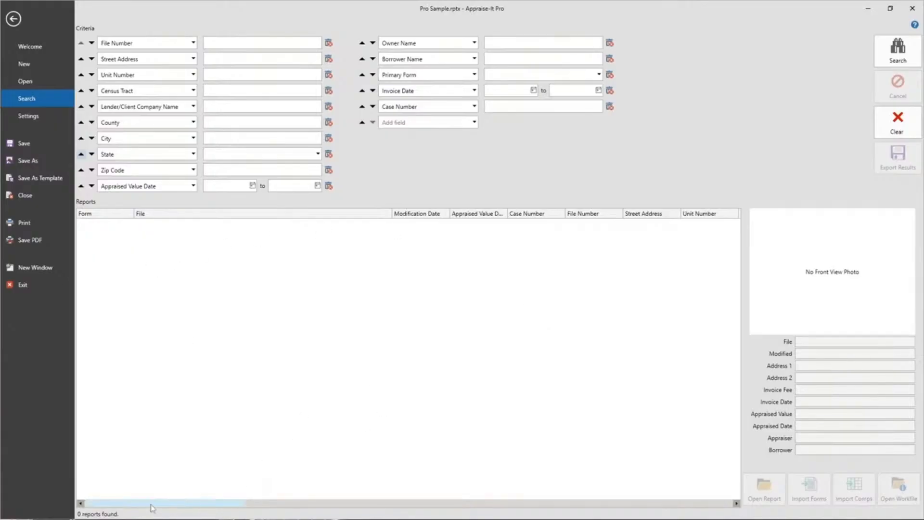
mouse_move(151, 507)
left_mouse_down()
mouse_move(620, 506)
mouse_move(167, 505)
left_mouse_up()
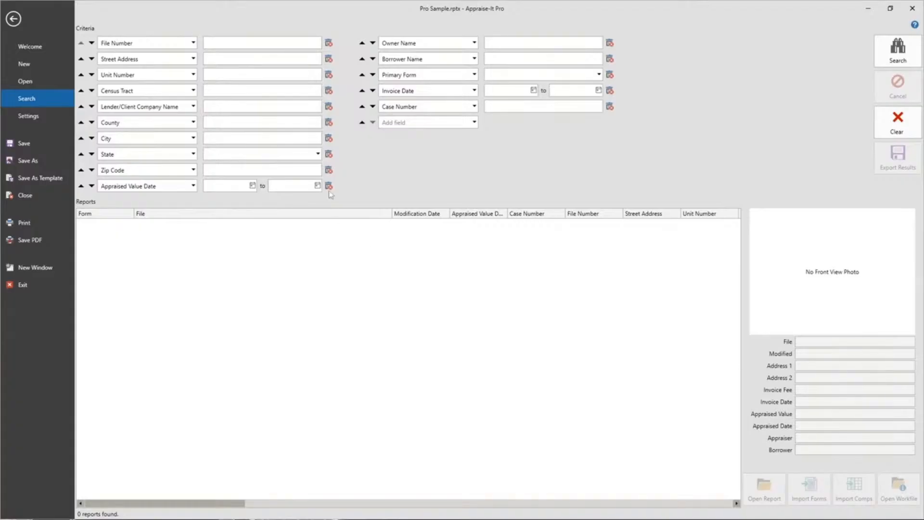
left_click(13, 20)
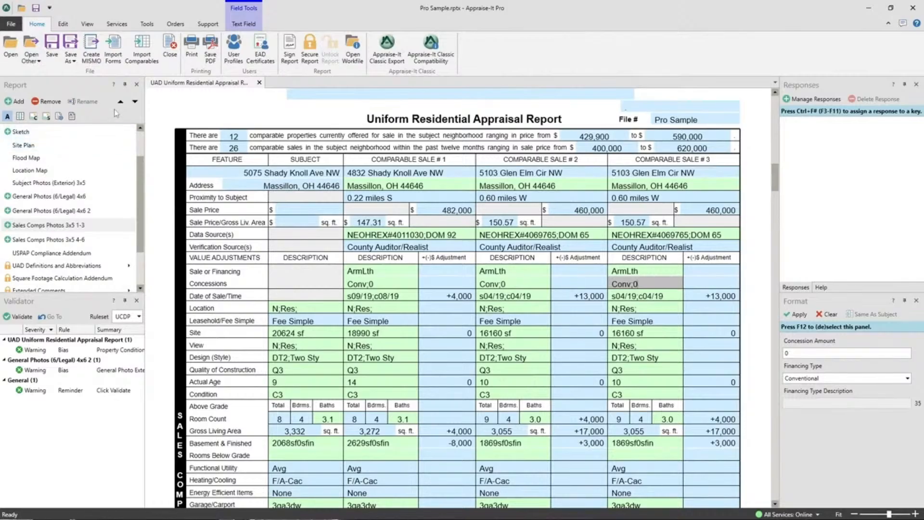
Open the report's workfile folder and close it, twice
left_click(352, 50)
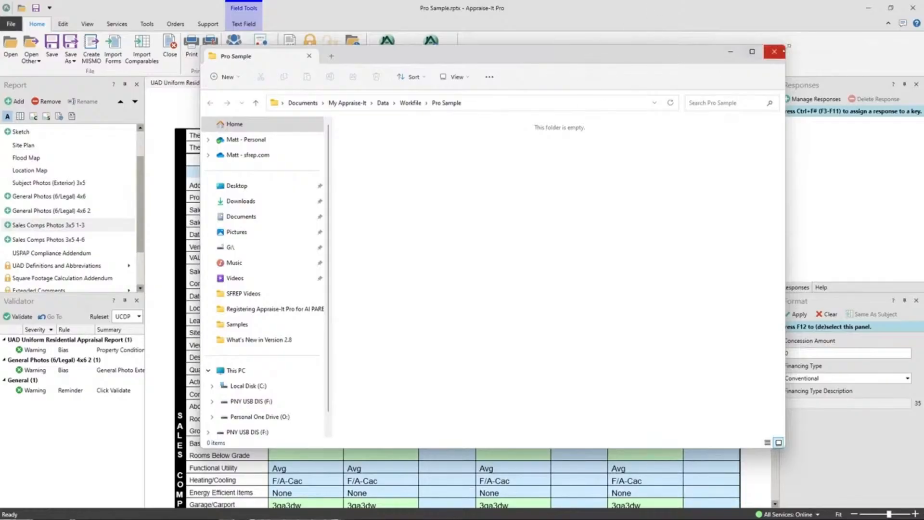
left_click(774, 53)
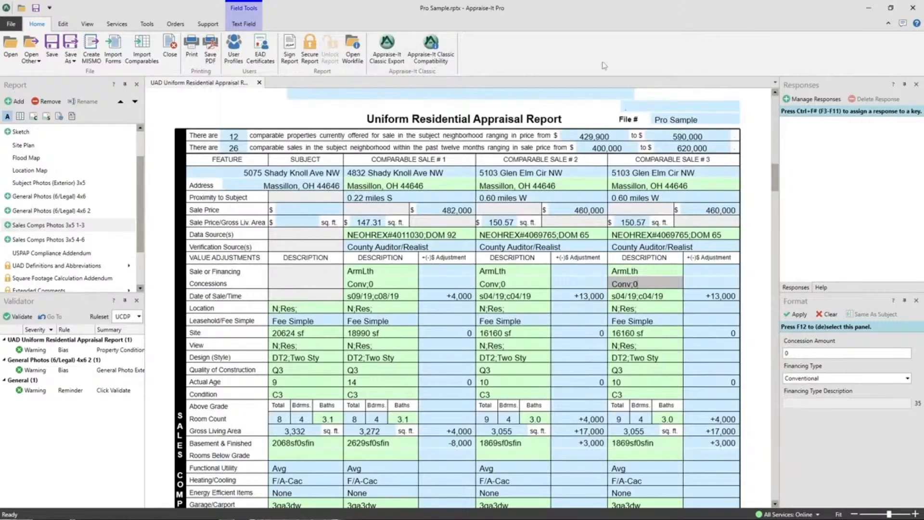
left_click(359, 62)
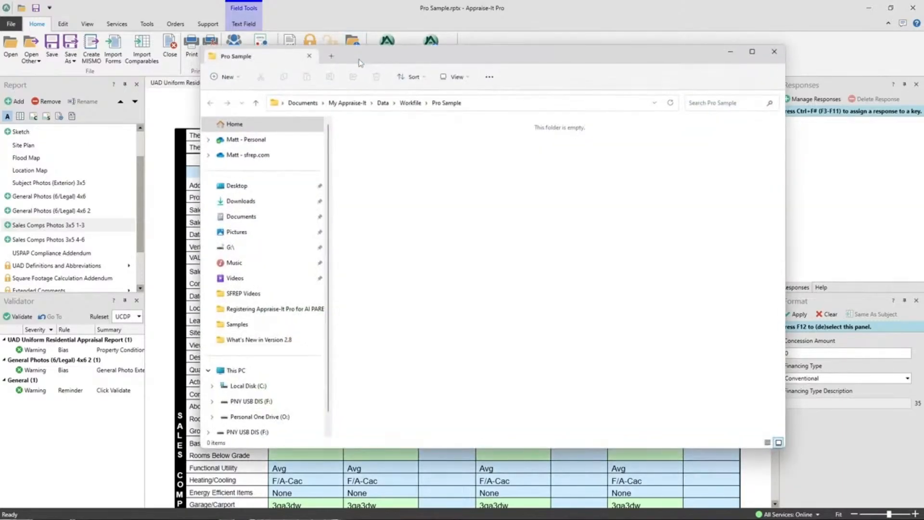
left_click(775, 52)
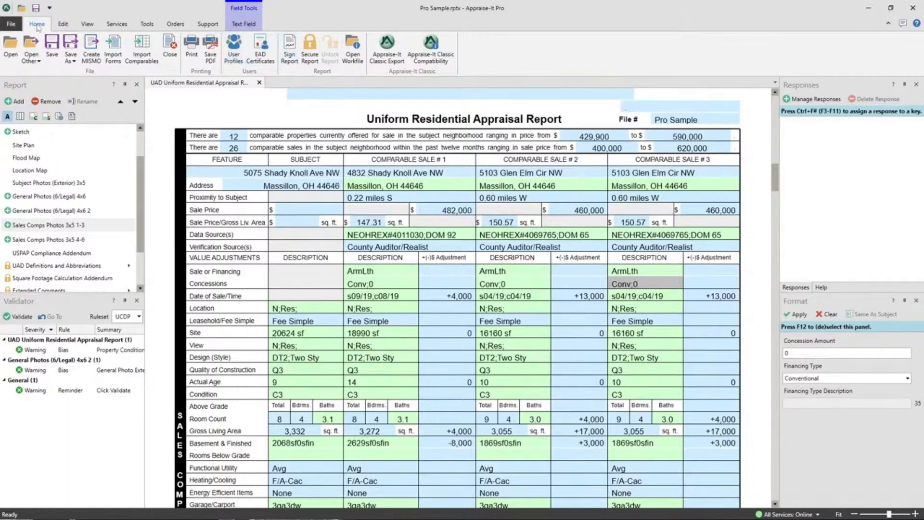
left_click(12, 25)
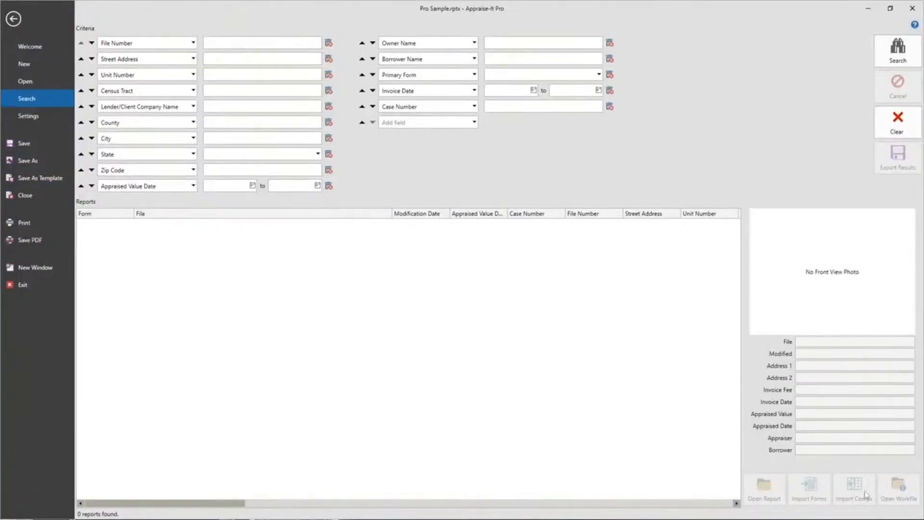
left_click(13, 20)
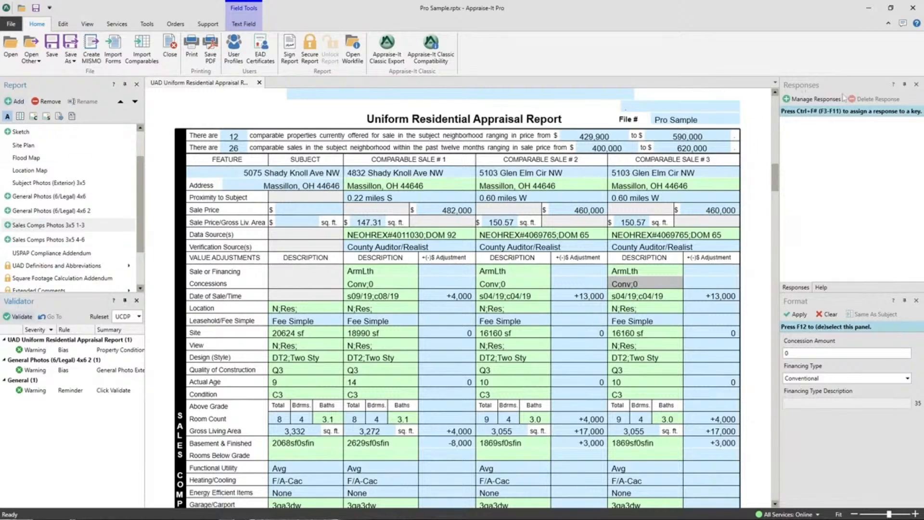
Undock the Responses, Validator and Format panels and dock them as tabs in the left pane
left_click(821, 288)
left_click(799, 288)
left_click_drag(806, 90, 527, 138)
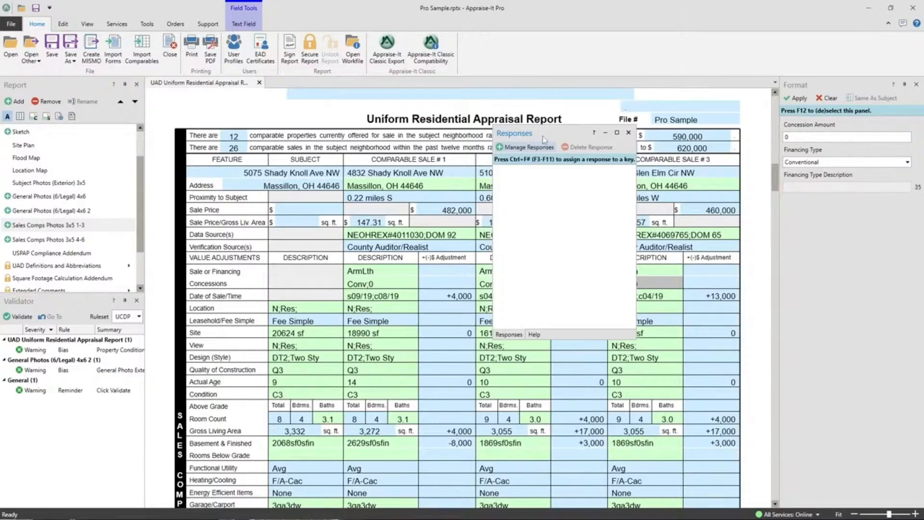
mouse_move(520, 139)
left_mouse_down()
mouse_move(303, 144)
mouse_move(58, 188)
mouse_move(76, 187)
left_mouse_up()
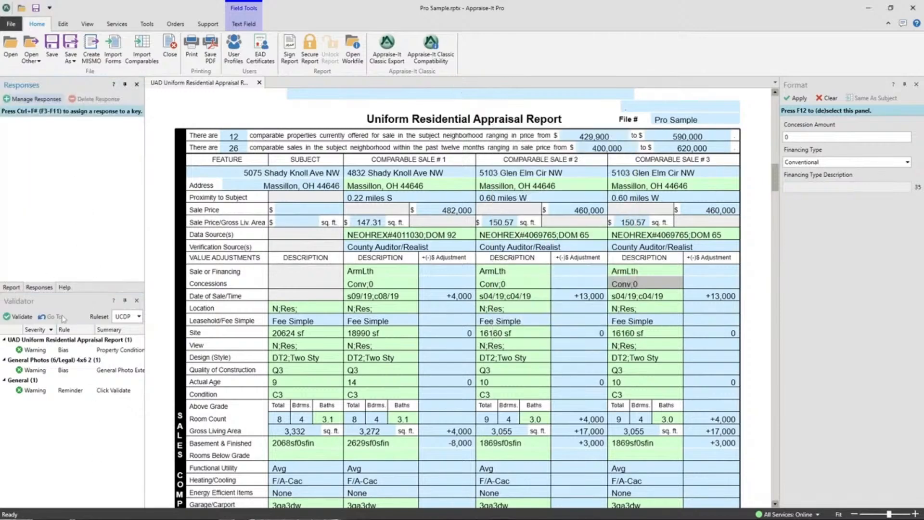
left_click_drag(18, 301, 77, 188)
left_click_drag(804, 90, 75, 293)
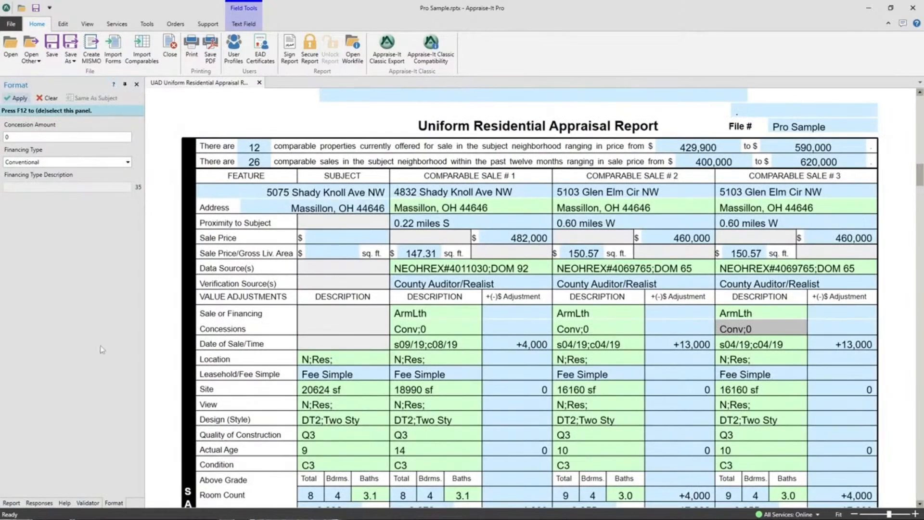
Switch between the Report, Responses, Help, Validator and Format tabs of the docked left pane
left_click(16, 503)
left_click(40, 503)
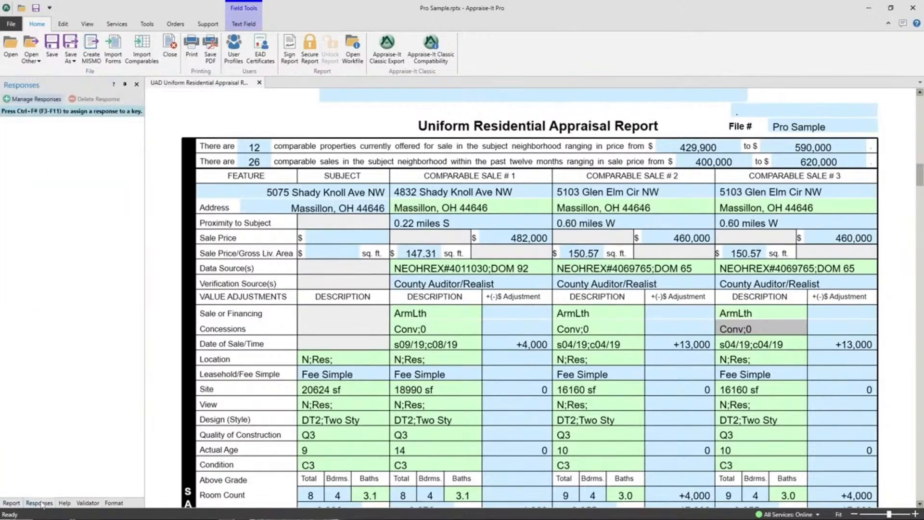
left_click(80, 503)
left_click(62, 503)
left_click(114, 503)
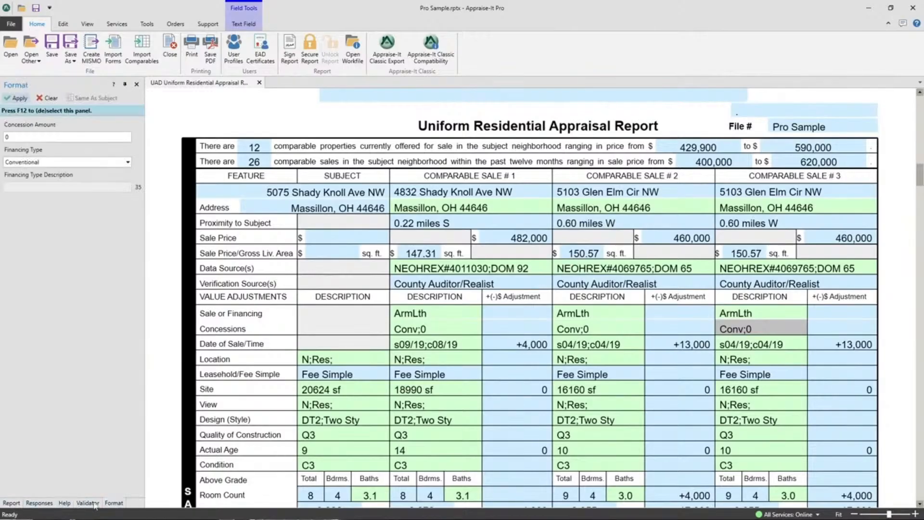
left_click(87, 503)
left_click(113, 503)
left_click(86, 503)
left_click(43, 503)
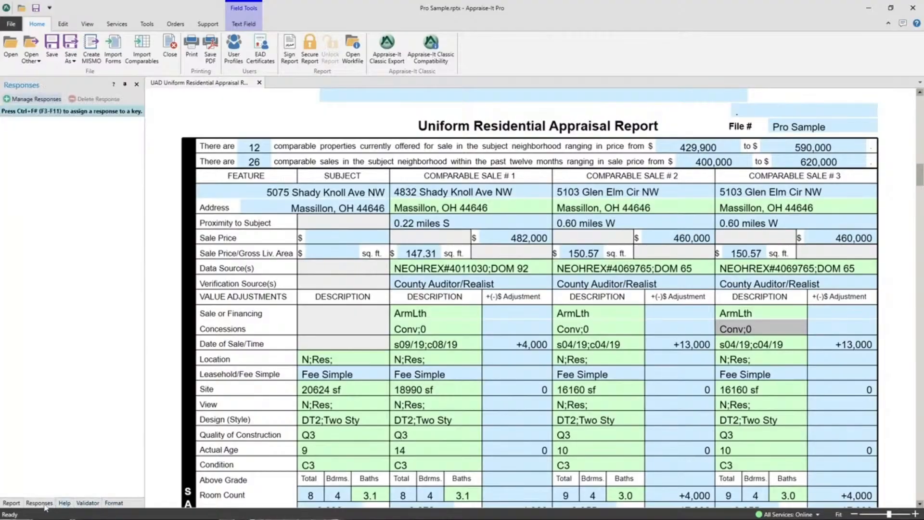
left_click(10, 503)
left_click(36, 503)
Reset all dockable panels to their default positions, confirming the reset
left_click(83, 29)
left_click(189, 46)
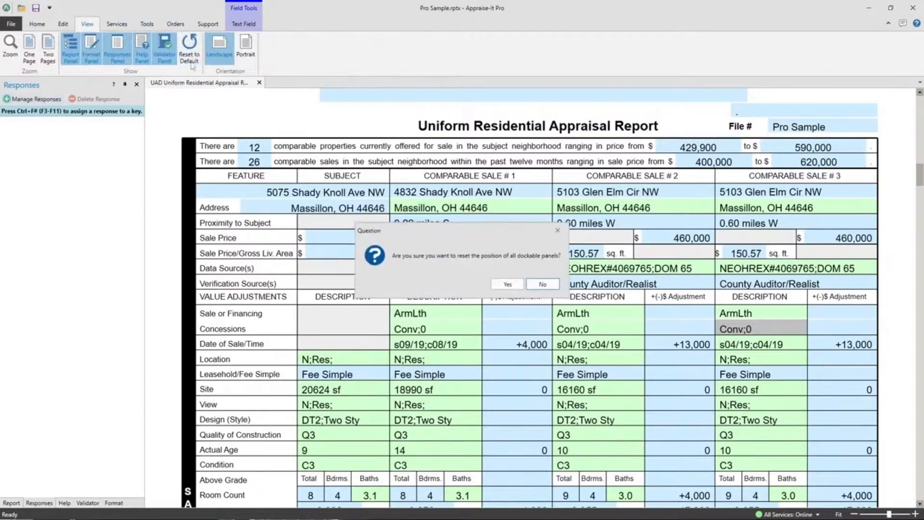
left_click(508, 284)
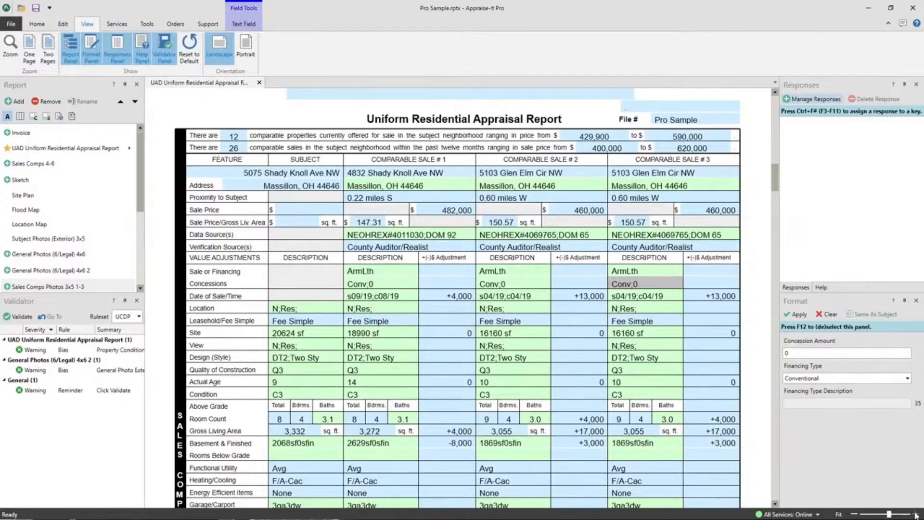
Zoom in on the report and then zoom out to a two-page view
left_click(855, 514)
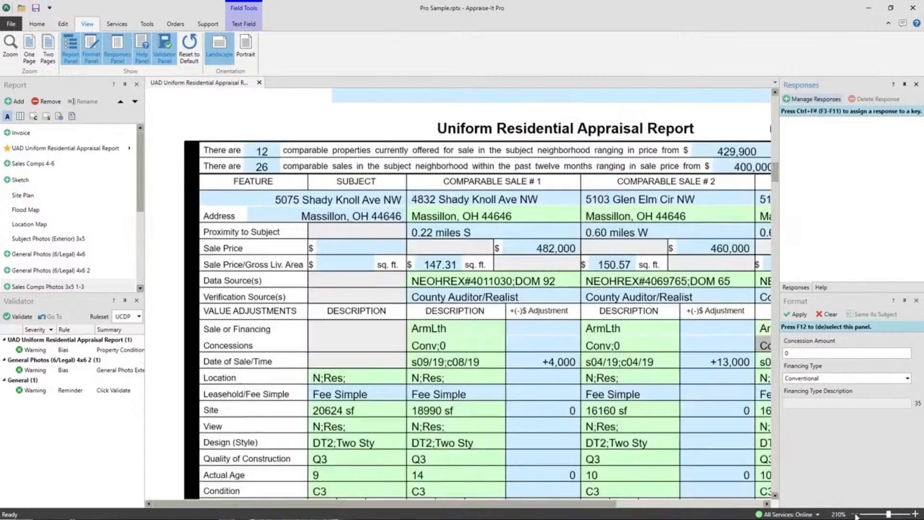
left_click(916, 514)
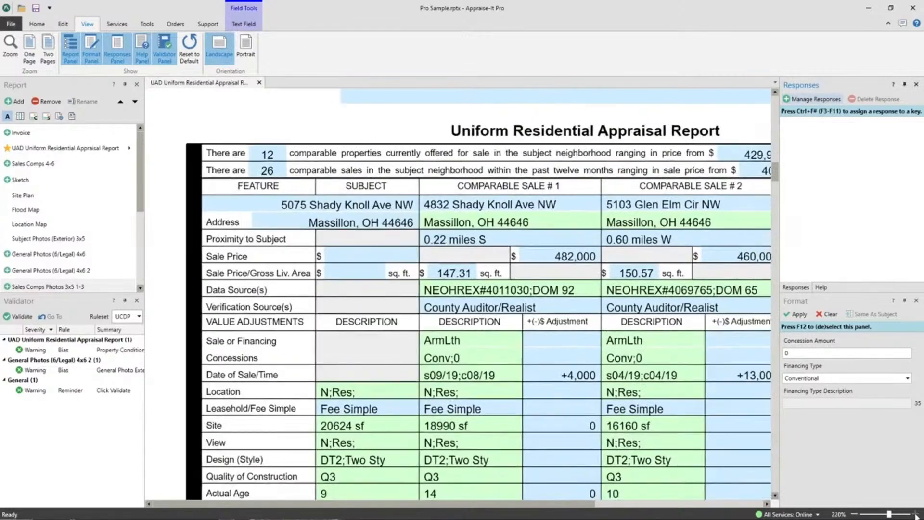
left_click(916, 515)
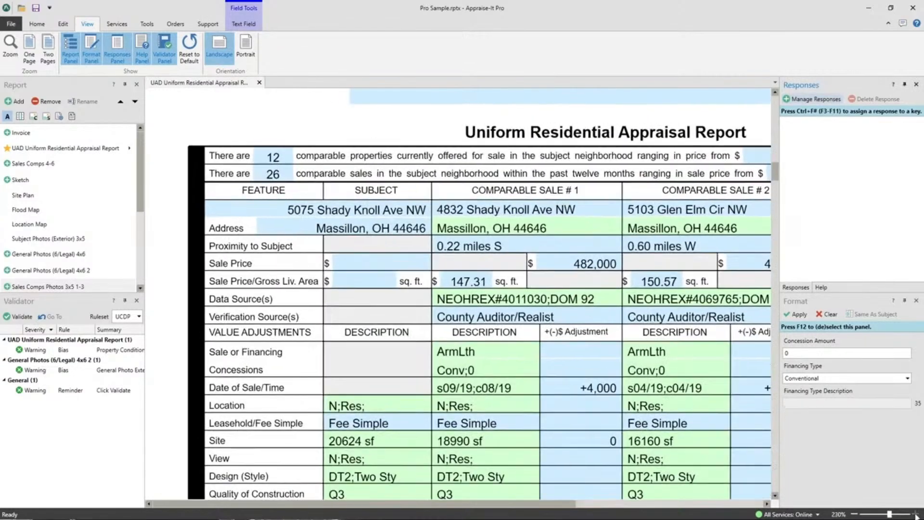
left_click(855, 514)
left_click(856, 514)
left_click(856, 514)
left_click(856, 514)
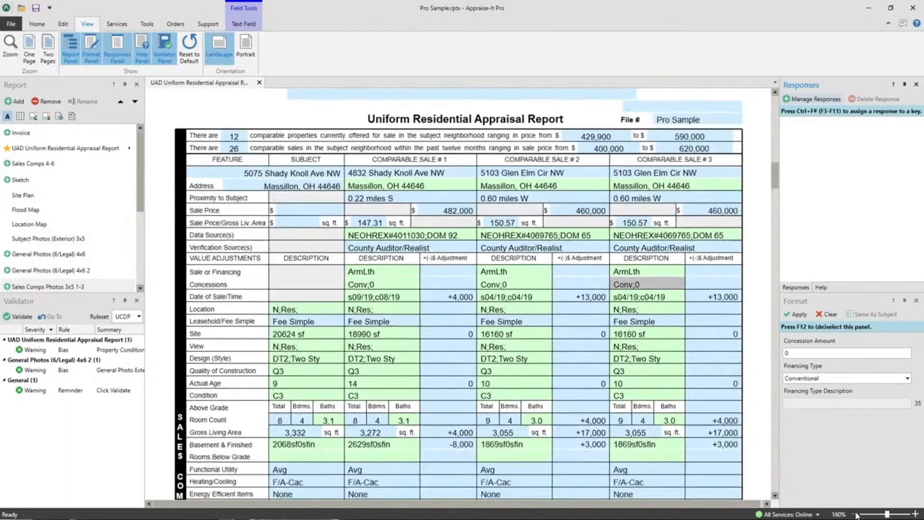
left_click(856, 514)
left_click(855, 514)
left_click(856, 514)
left_click(855, 514)
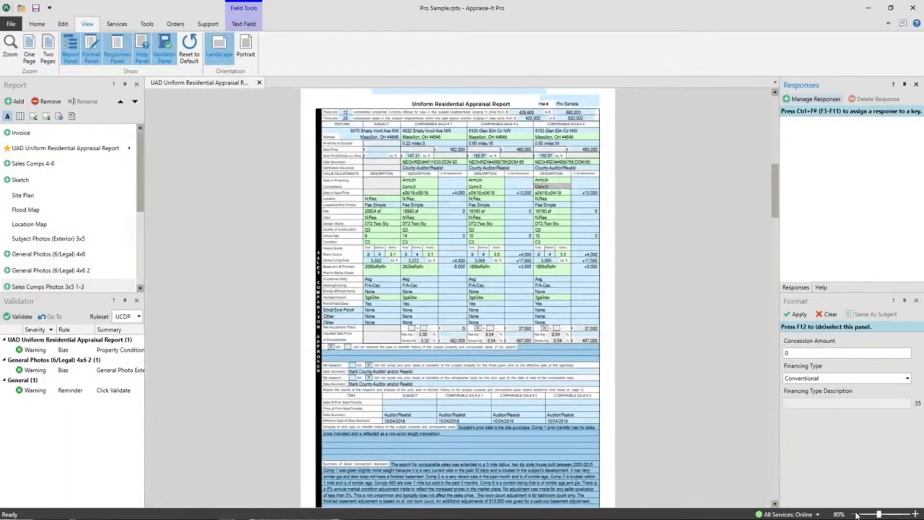
left_click(855, 514)
left_click(855, 514)
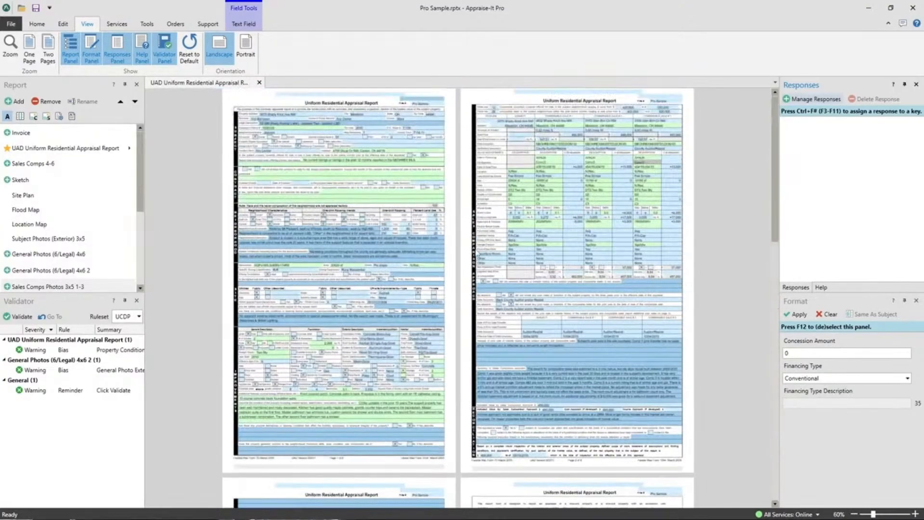
Scroll through the report pages and zoom back in on the first page
scroll(466, 268, "down", 10)
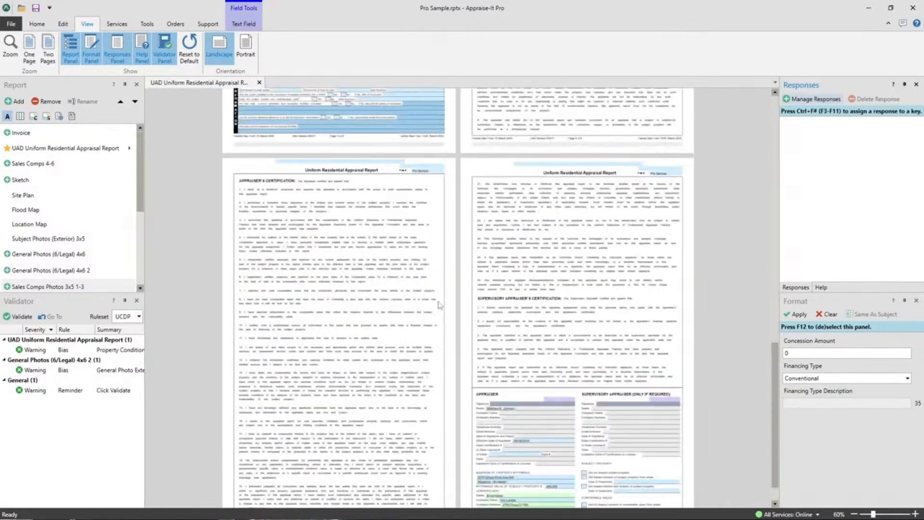
scroll(439, 304, "up", 6)
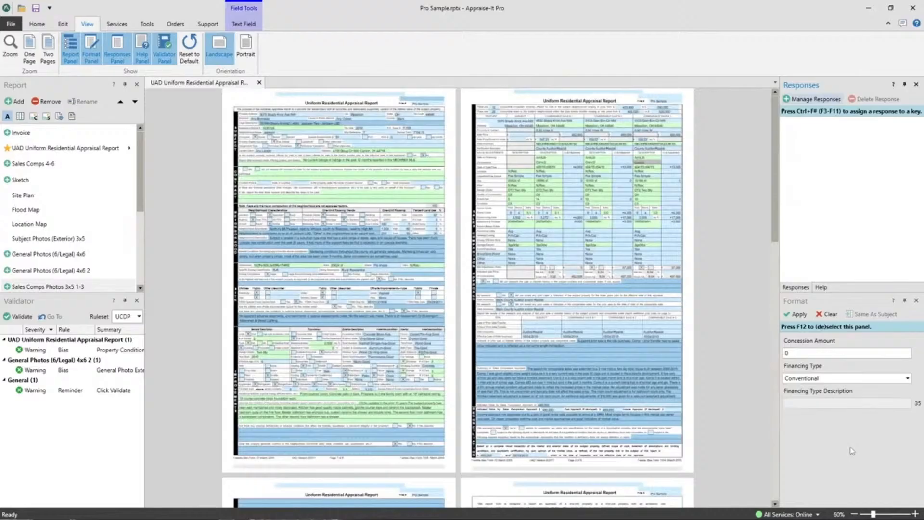
left_click(916, 514)
left_click(916, 514)
left_click(915, 514)
Zoom the report in to 220% and scroll across the top of the first page
left_click(916, 514)
left_click(916, 514)
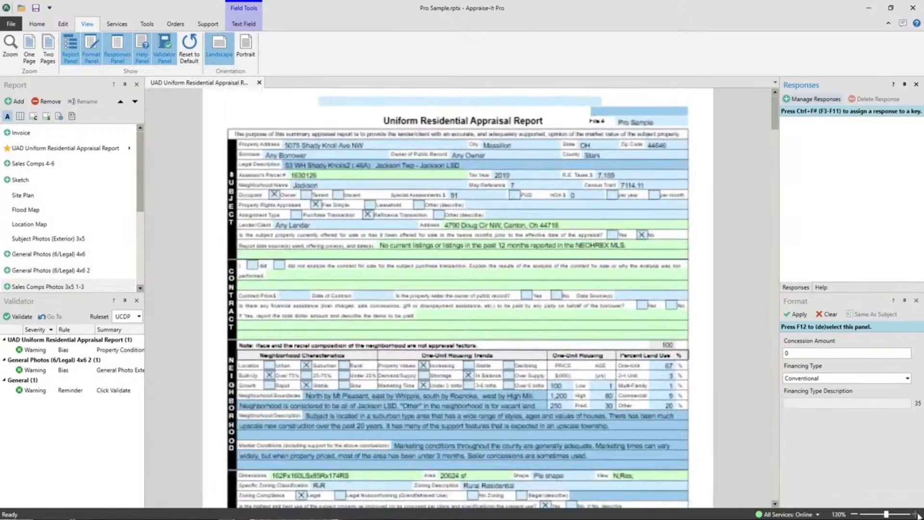
left_click(916, 513)
left_click(915, 514)
left_click(916, 514)
left_click(916, 514)
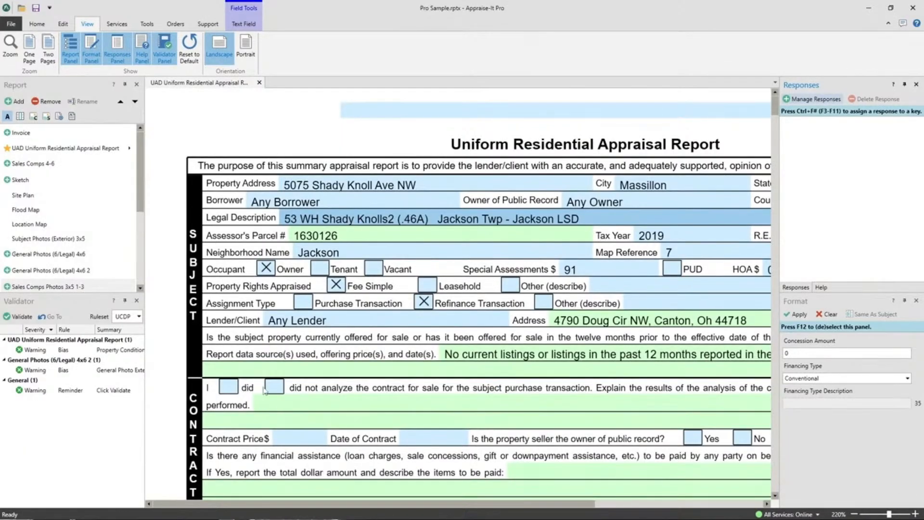
left_click_drag(278, 505, 448, 343)
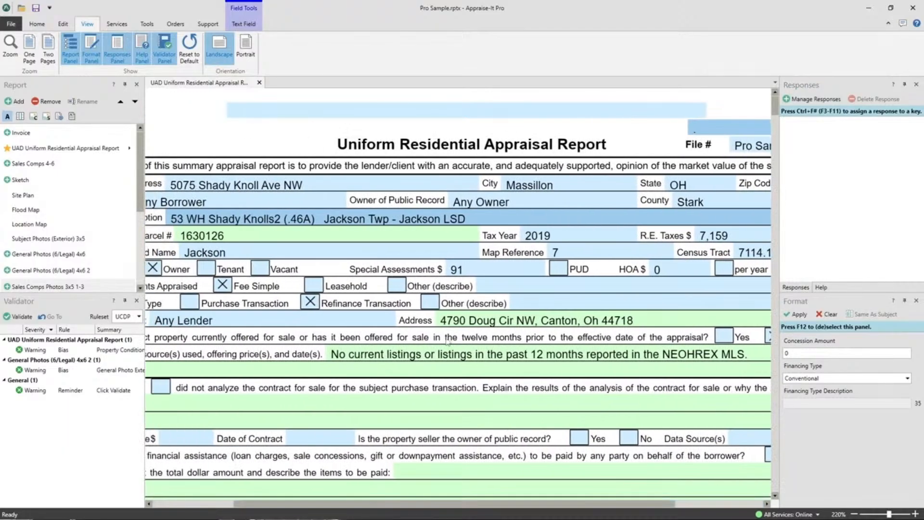
Set the report zoom to Fit to Width
left_click(837, 514)
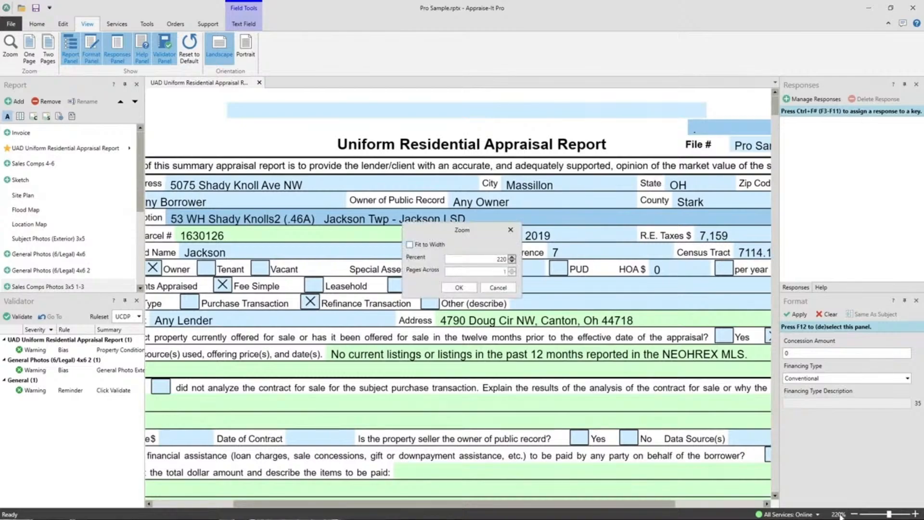
left_click(410, 244)
left_click(458, 287)
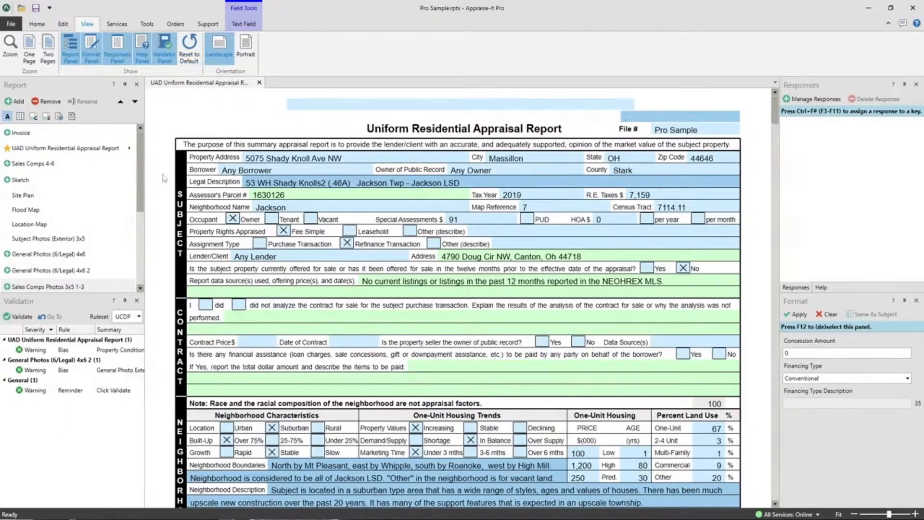
Open the Flood Map and Location Map pages as document tabs and switch between the open tabs
left_click(24, 210)
left_click(29, 224)
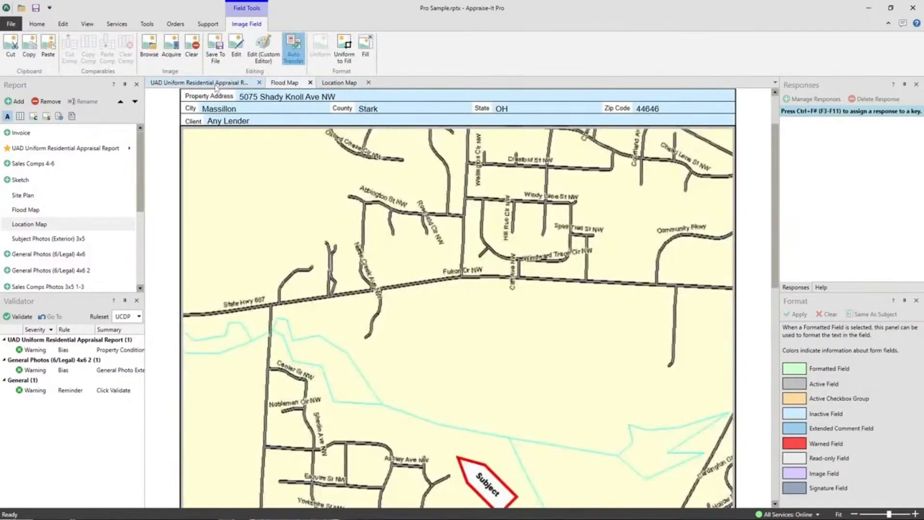
left_click(216, 84)
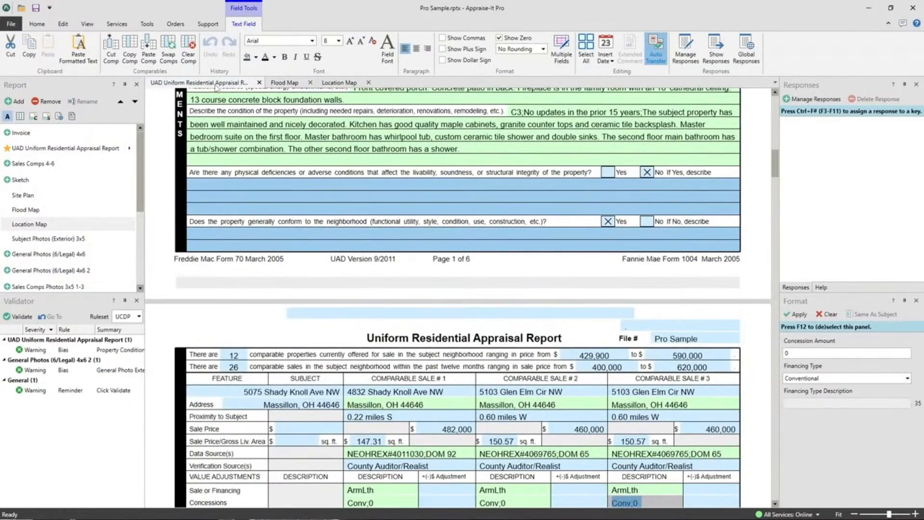
left_click(339, 83)
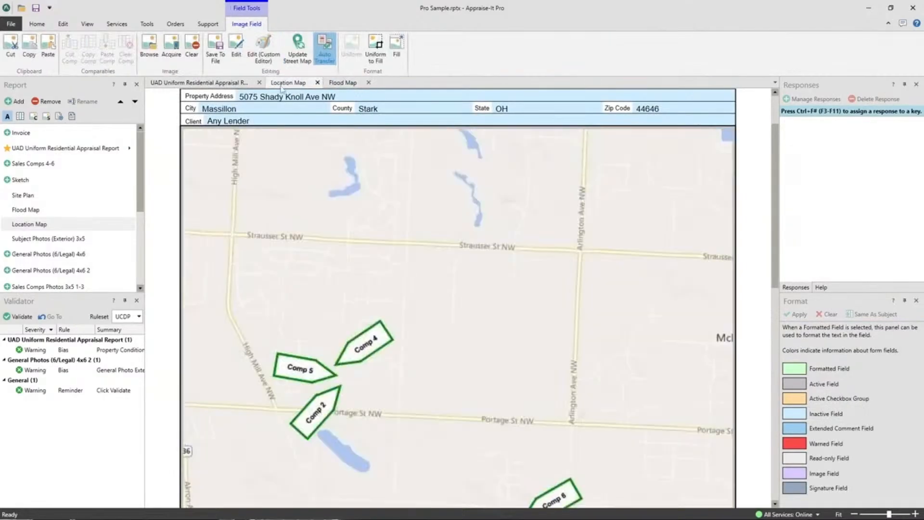
left_click(288, 83)
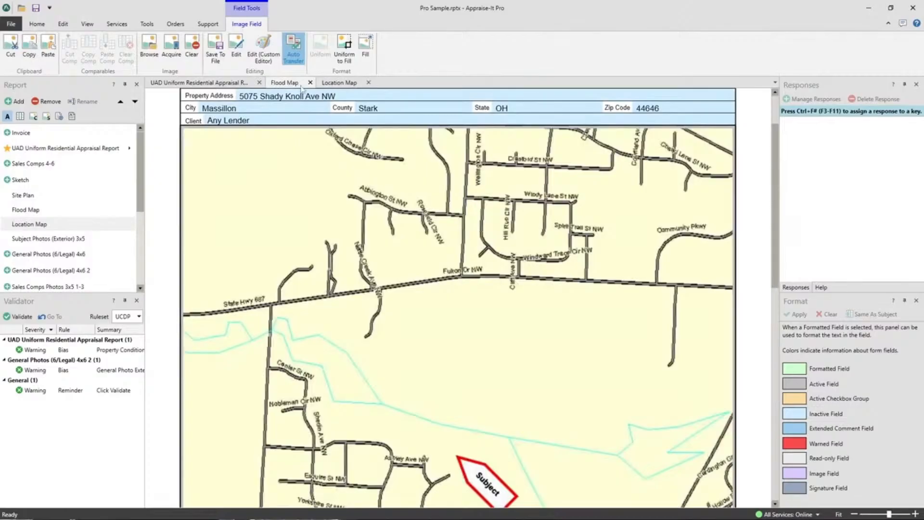
Reorder the document tabs so Flood Map comes first and the appraisal report last
left_click_drag(280, 87, 385, 153)
left_click_drag(440, 150, 210, 87)
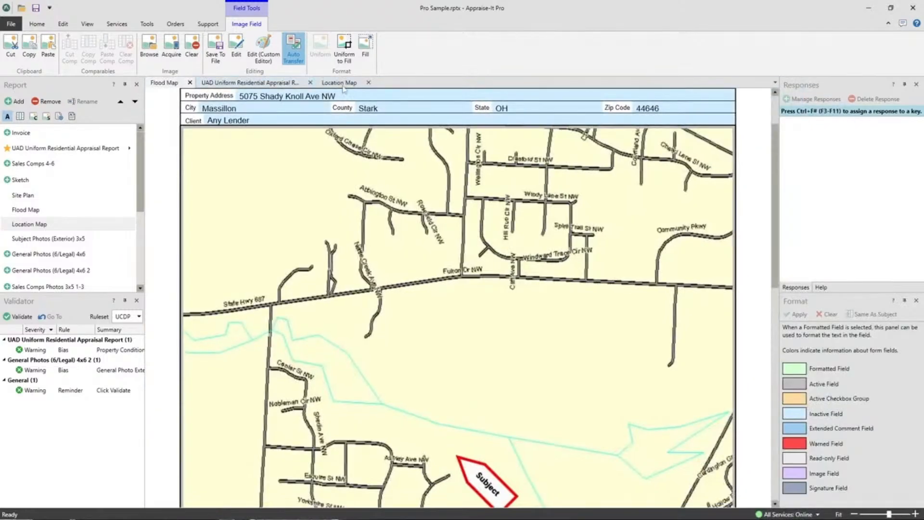
left_click_drag(277, 85, 461, 291)
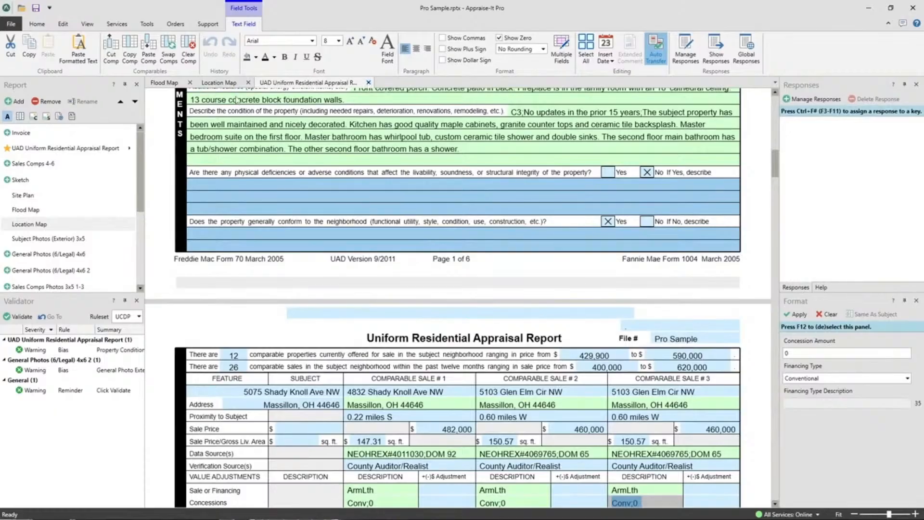
Switch among the document tabs, then close the appraisal report and Location Map tabs
left_click(220, 83)
left_click(292, 82)
left_click(368, 83)
left_click(248, 82)
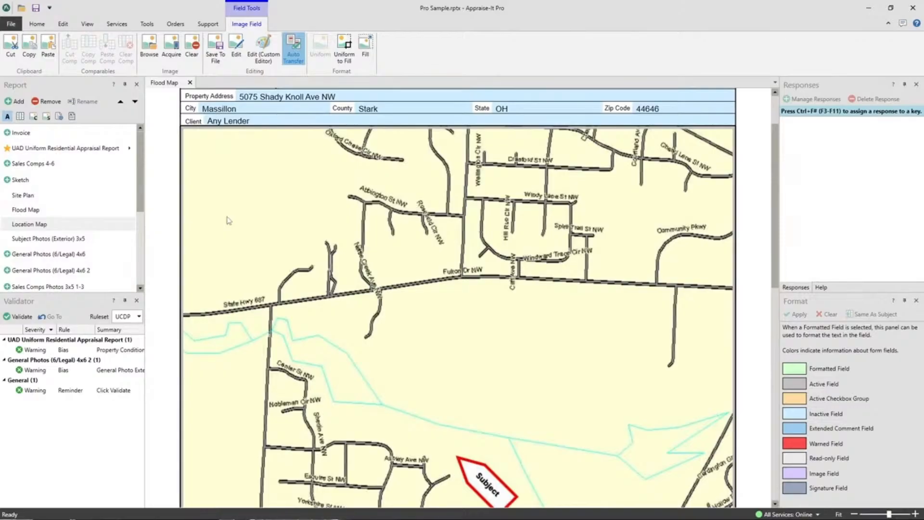
Close the remaining Flood Map tab
left_click(88, 24)
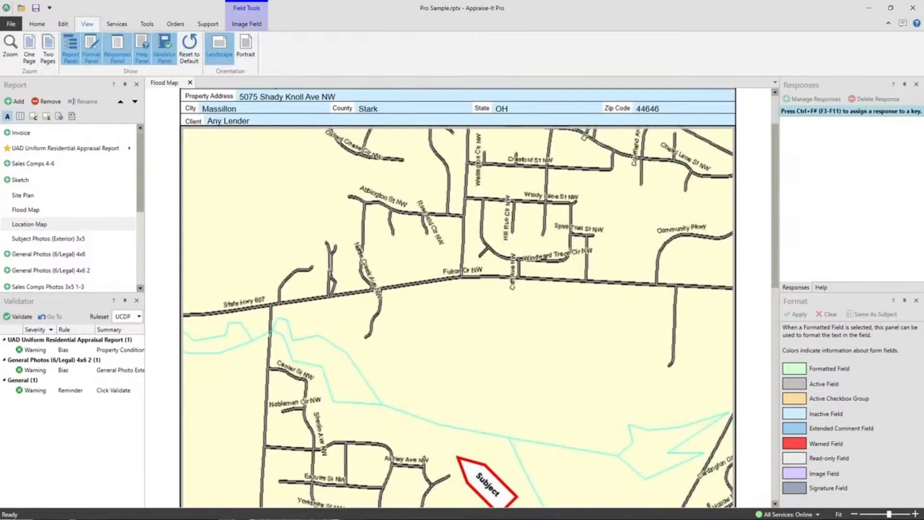
left_click(10, 24)
left_click(10, 20)
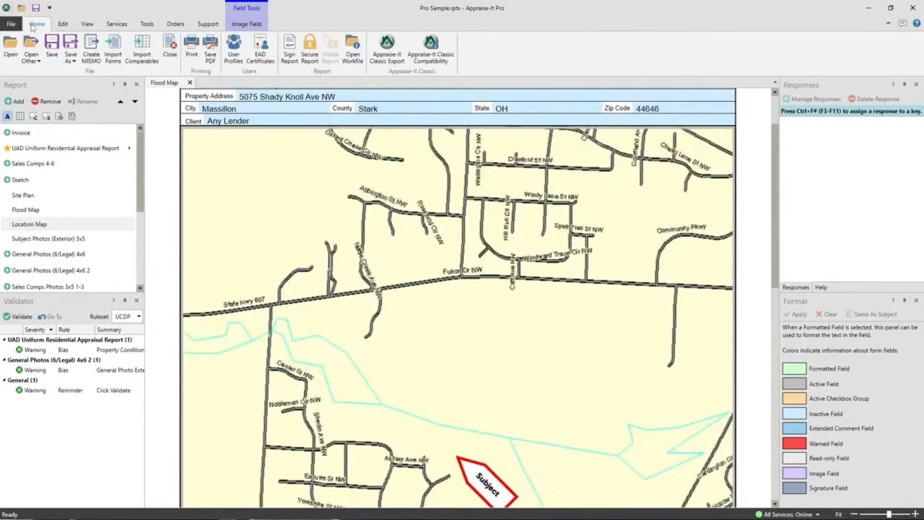
left_click(190, 83)
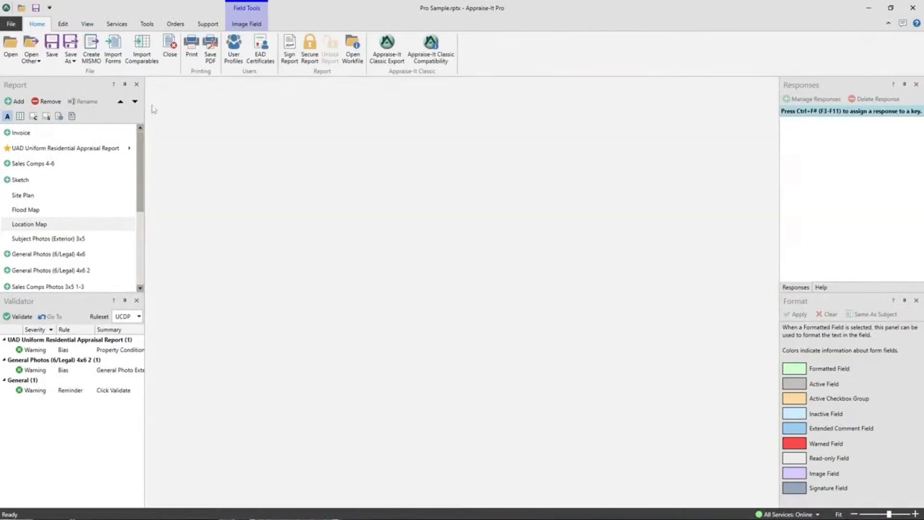
Reopen the Uniform Residential Appraisal Report and try typing the date 07/20/2023 at the end of the Market Conditions comment
double_click(58, 149)
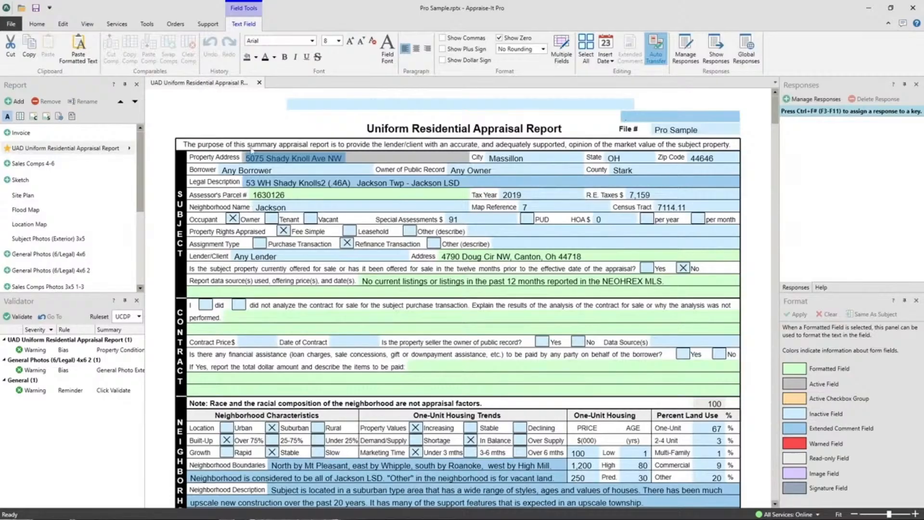
scroll(691, 194, "down", 5)
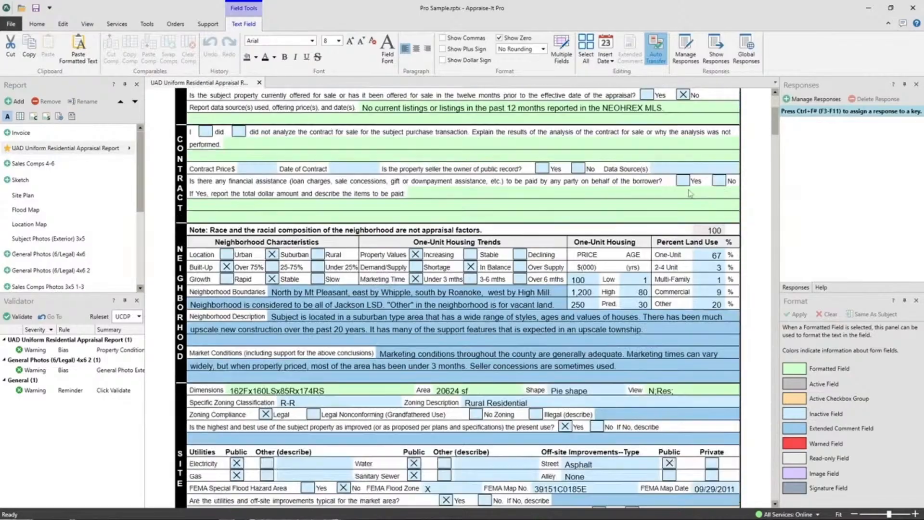
left_click(644, 313)
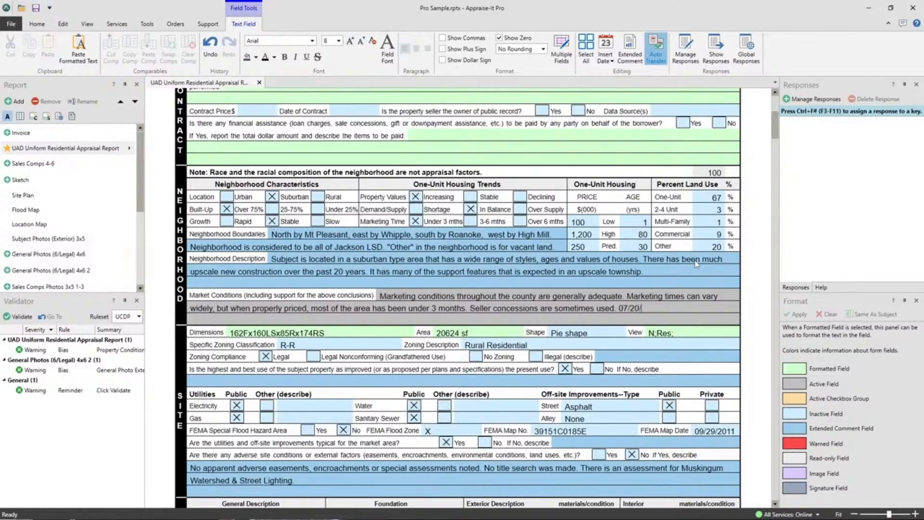
type("07/20/2023")
key("BackSpace")
key("BackSpace")
key("BackSpace")
key("BackSpace")
key("BackSpace")
key("BackSpace")
key("BackSpace")
Insert the current date at the end of the Market Conditions comment with Insert Date, then delete it
left_click(605, 62)
left_click(661, 176)
left_click_drag(660, 308, 621, 307)
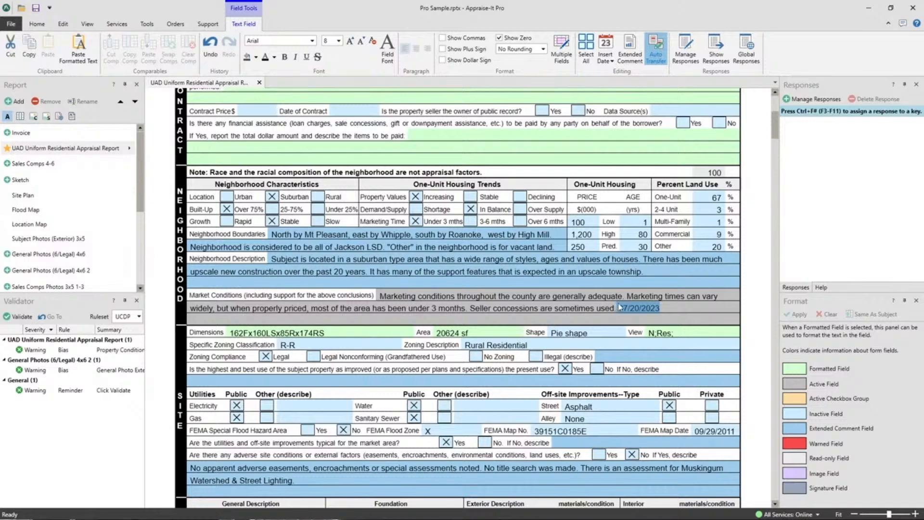
type("0")
left_click_drag(622, 309, 621, 309)
key("BackSpace")
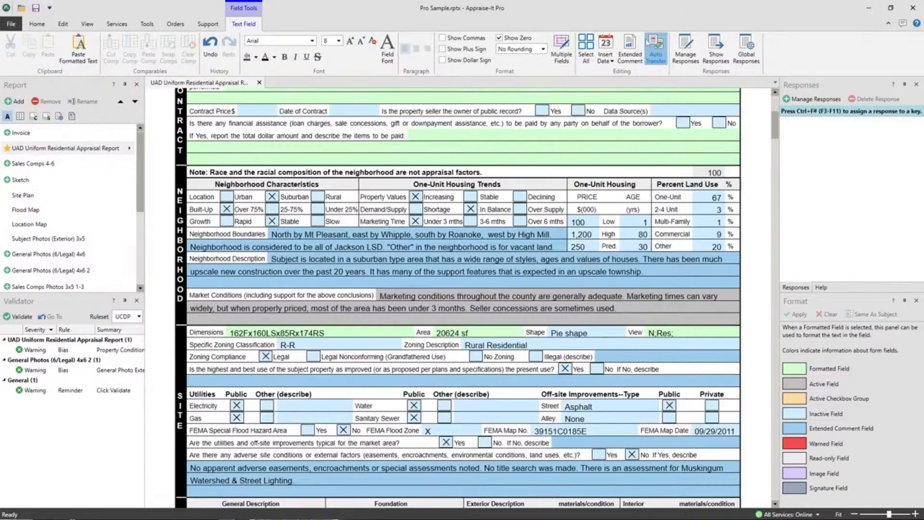
Insert 27 July 2023 from the Insert Date calendar, then delete the inserted date
left_click(606, 61)
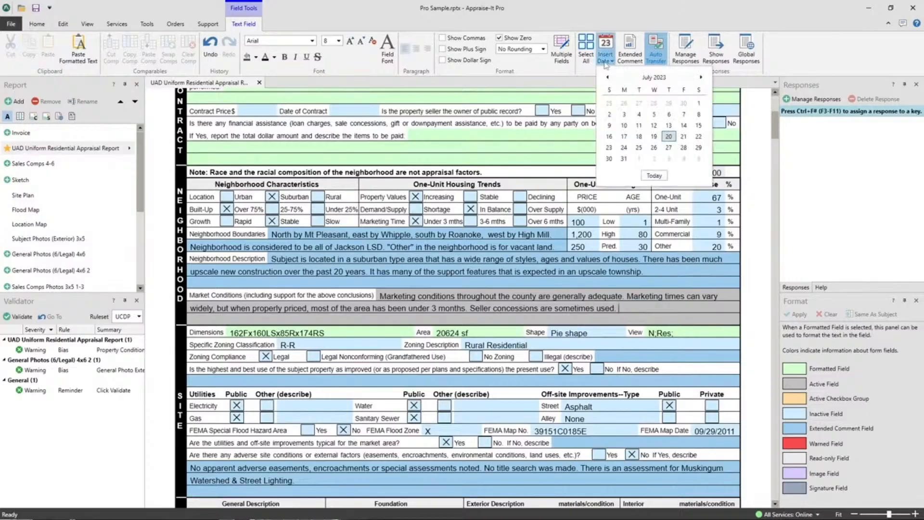
left_click(668, 149)
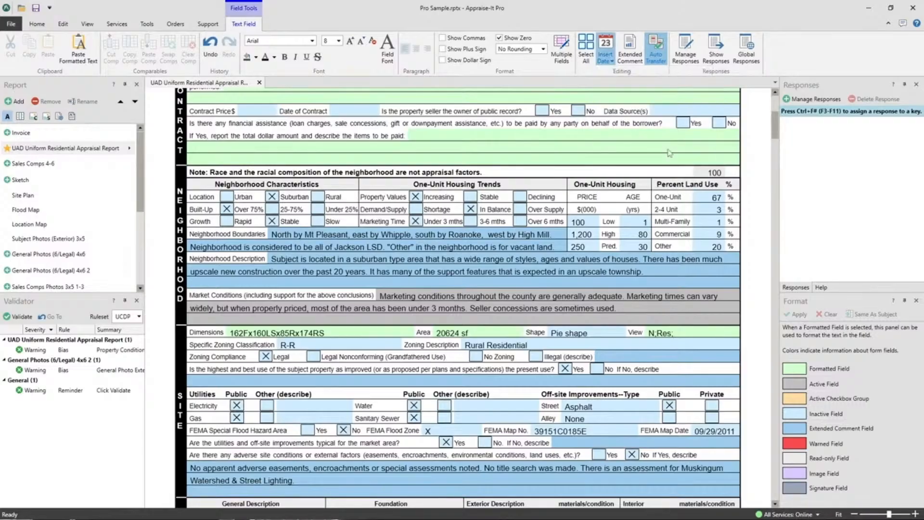
mouse_move(622, 308)
left_mouse_down()
mouse_move(656, 308)
mouse_move(620, 307)
left_mouse_up()
key("Delete")
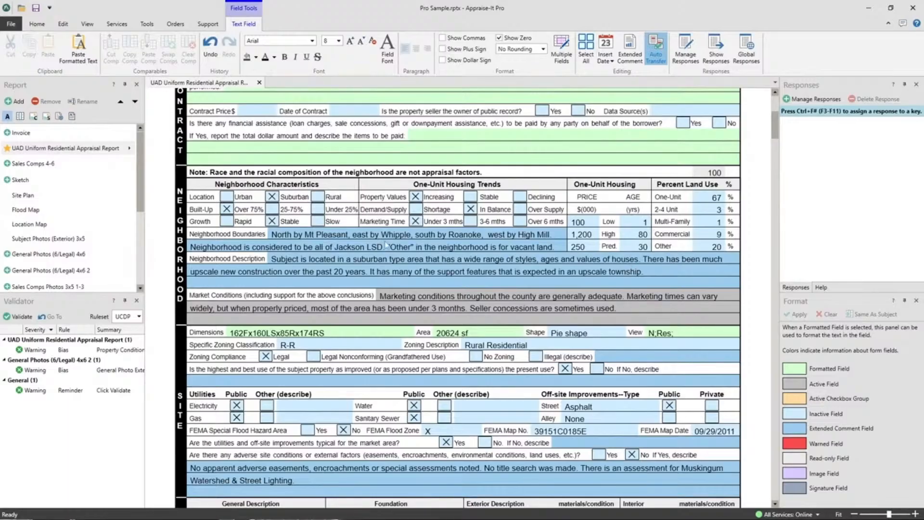
Clear the subject's Census Tract field
scroll(476, 274, "up", 5)
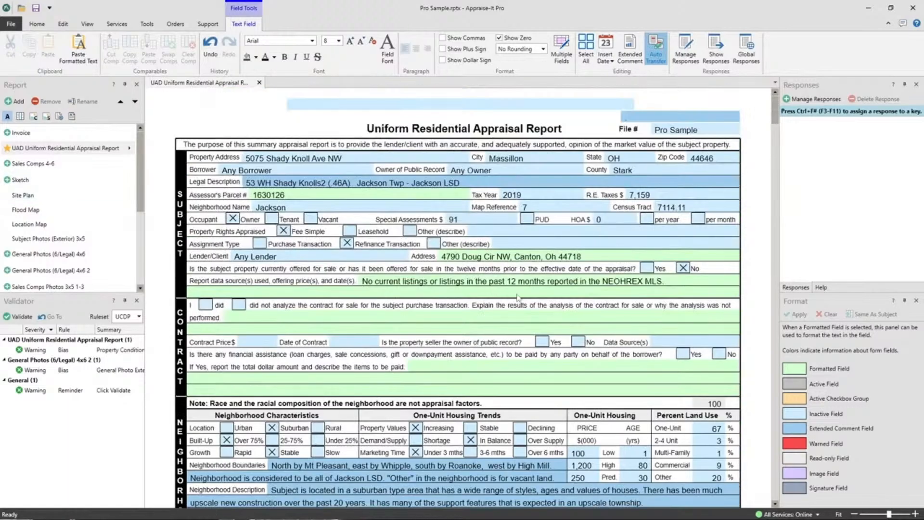
left_click(689, 208)
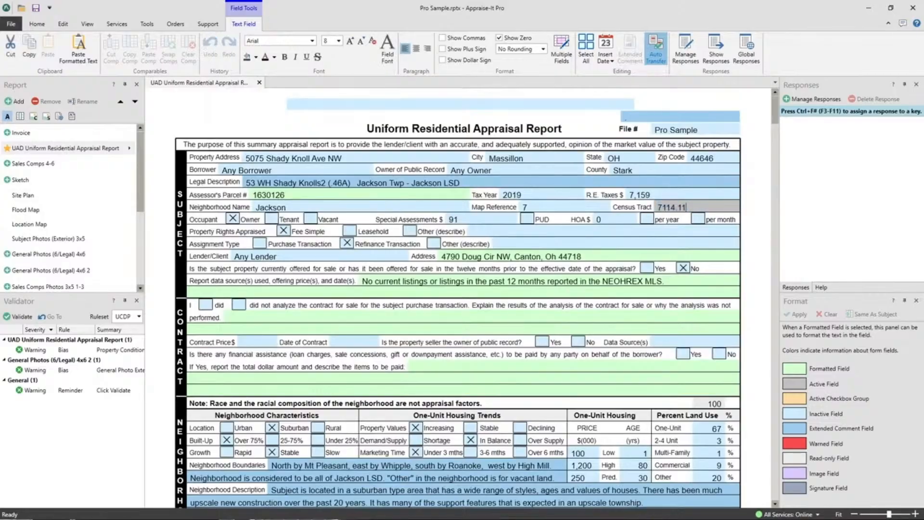
key("Delete")
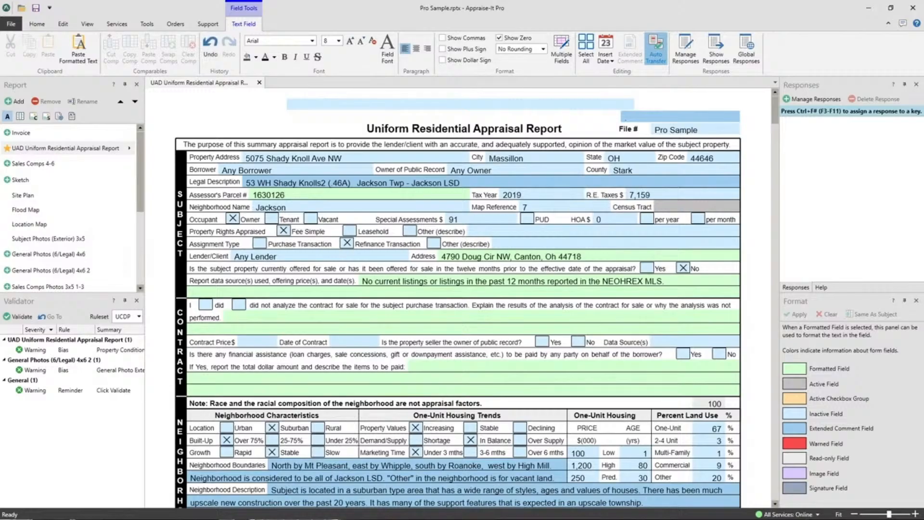
Fill the Census Tract automatically using the Get Census Tract service for the subject address
left_click(591, 207)
left_click(673, 207)
left_click(145, 24)
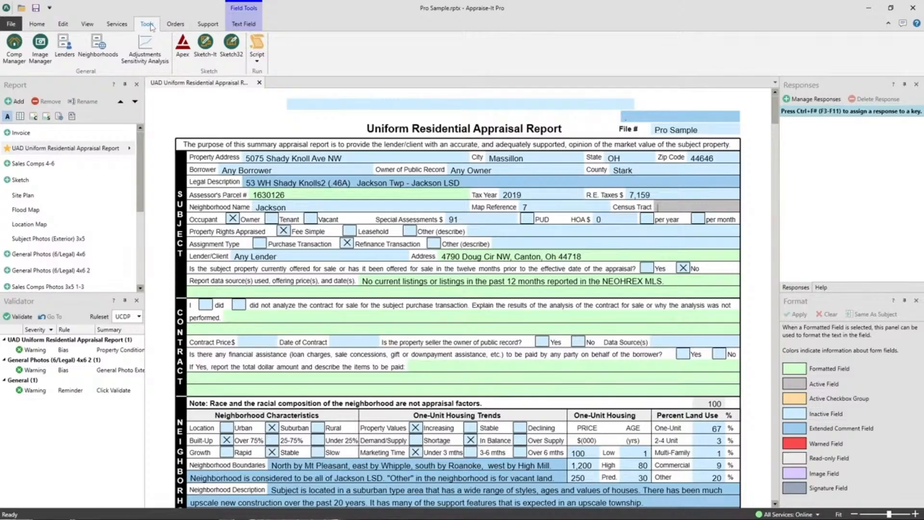
left_click(121, 26)
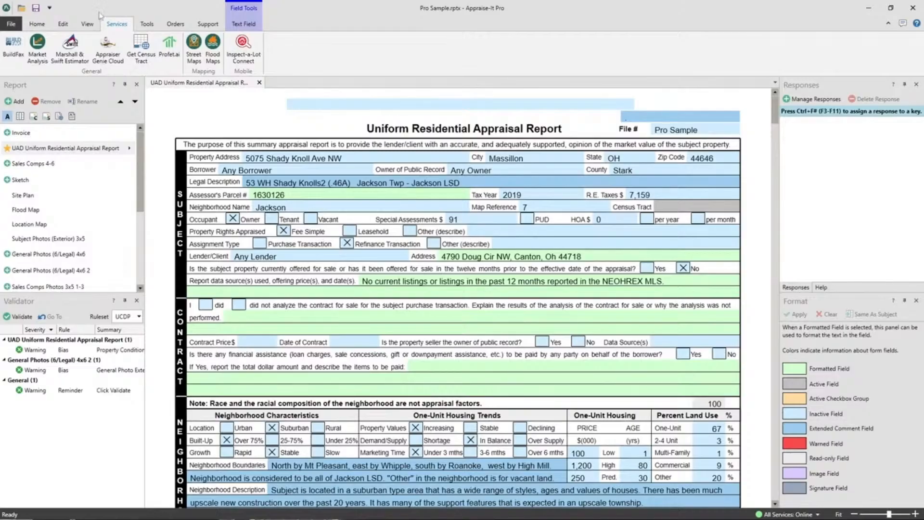
left_click(141, 59)
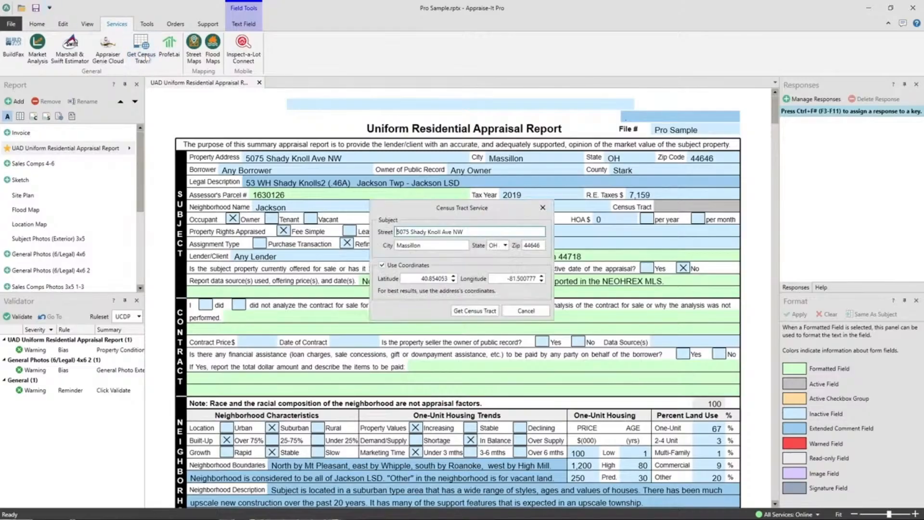
left_click(478, 315)
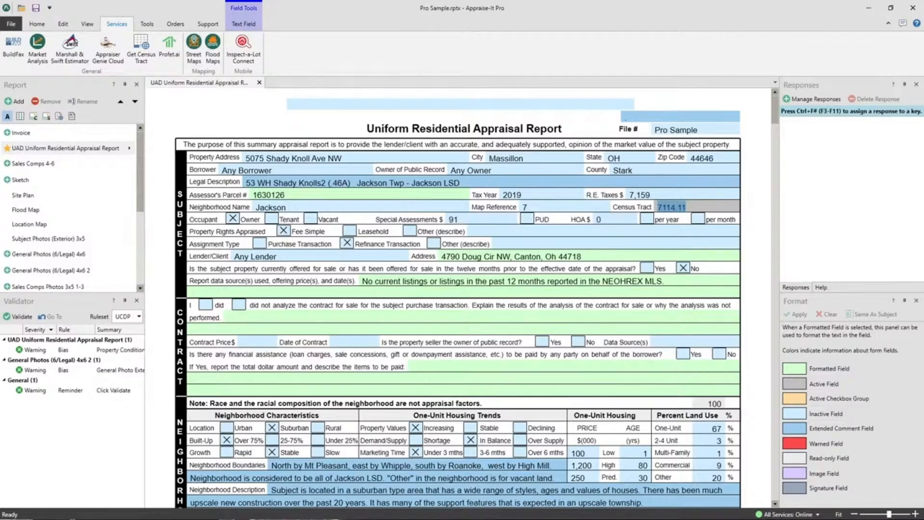
Insert the first saved response into the subject's City field, then erase the field's text
left_click(528, 158)
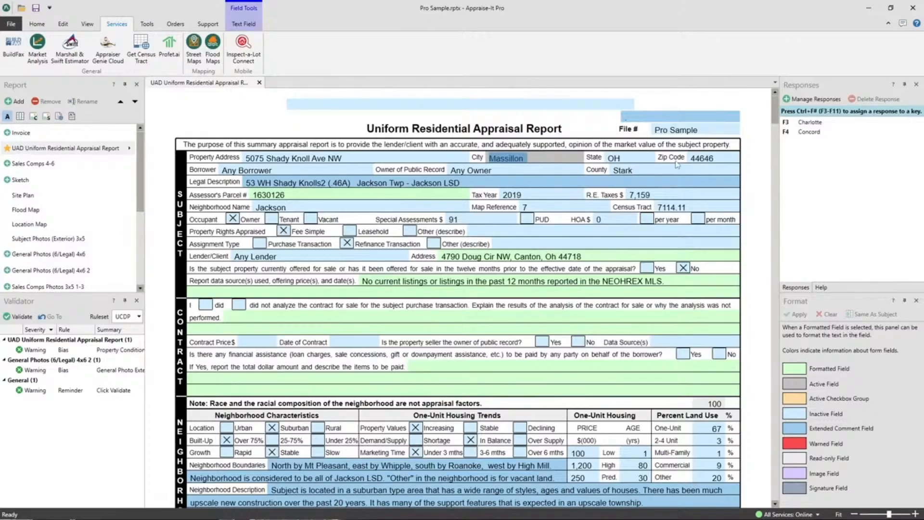
left_click(737, 230)
left_click_drag(541, 153, 408, 160)
key("F3")
key("BackSpace")
key("BackSpace")
key("BackSpace")
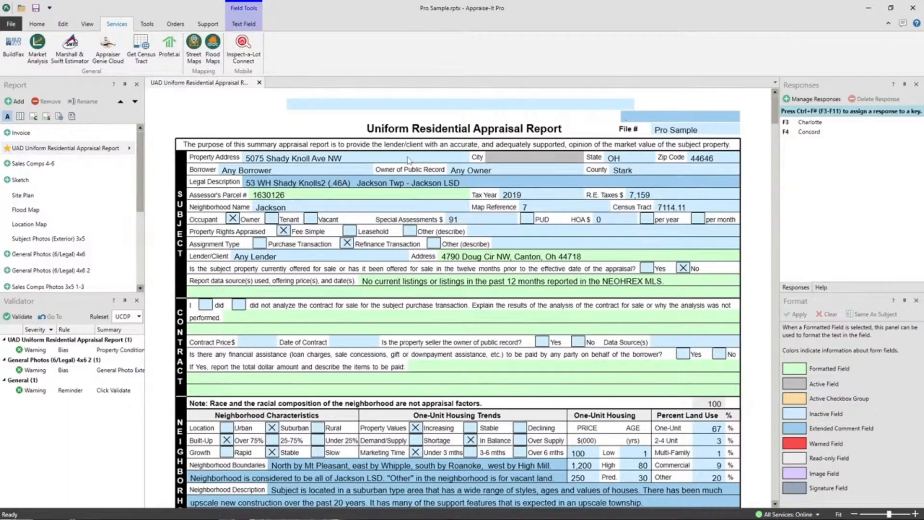
Fill the subject's City field with Concord chosen from the saved responses list
key("space")
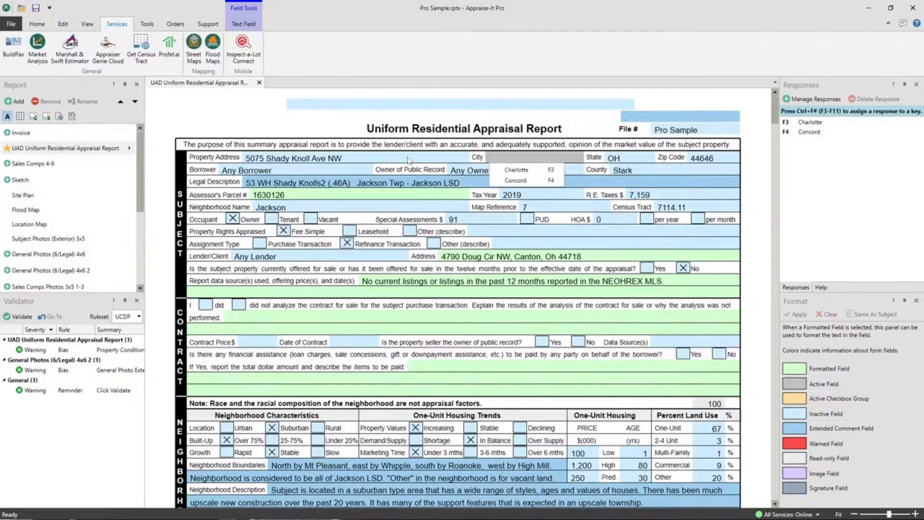
key("Down")
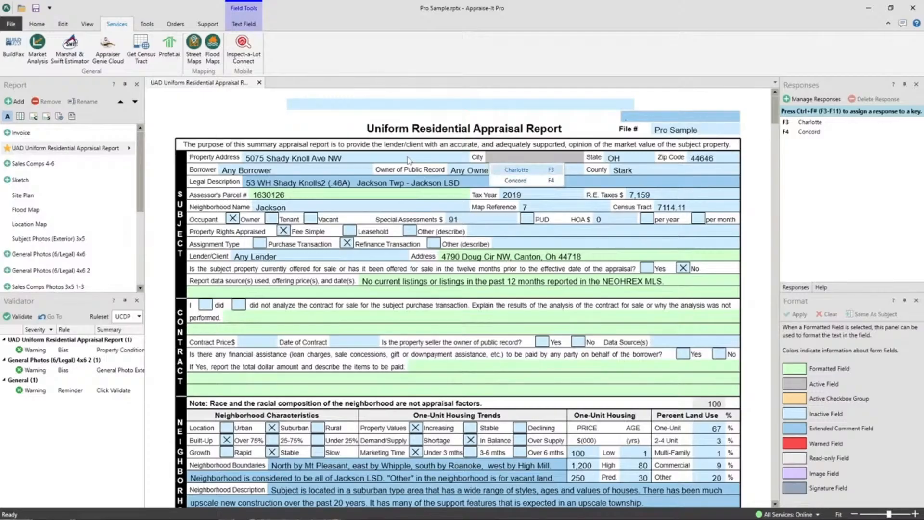
key("Down")
key("Return")
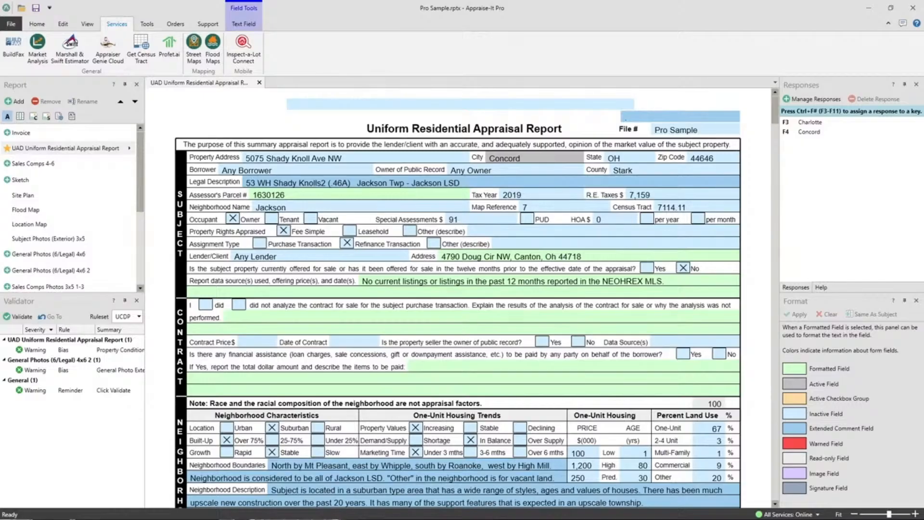
Open the Secure Report password options and cancel without setting any passwords
left_click(48, 25)
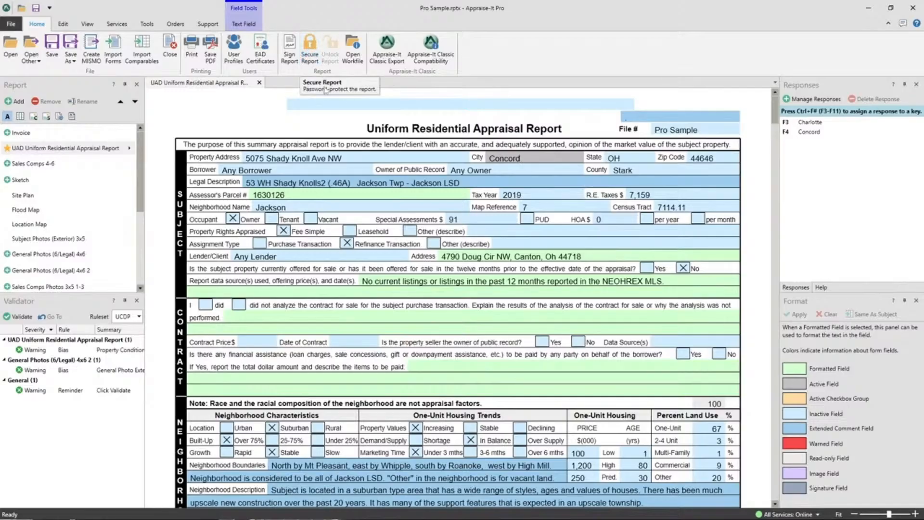
left_click(312, 47)
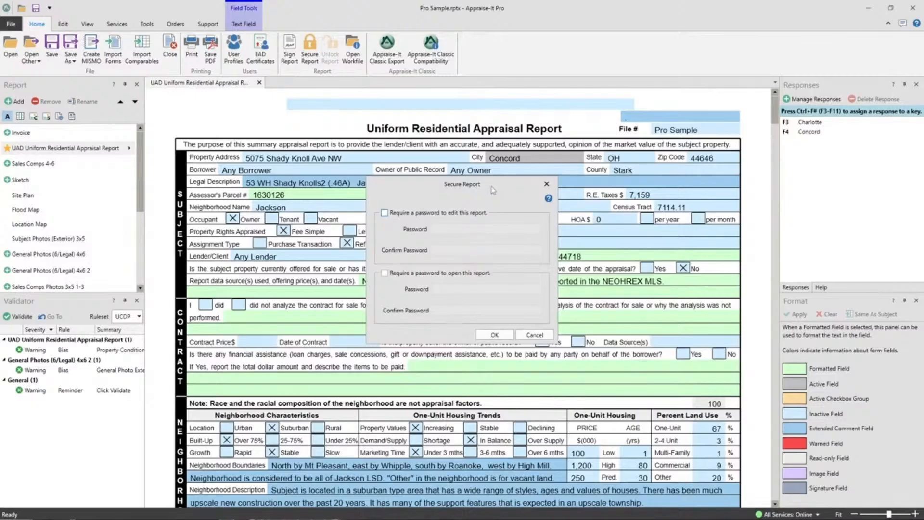
left_click(538, 336)
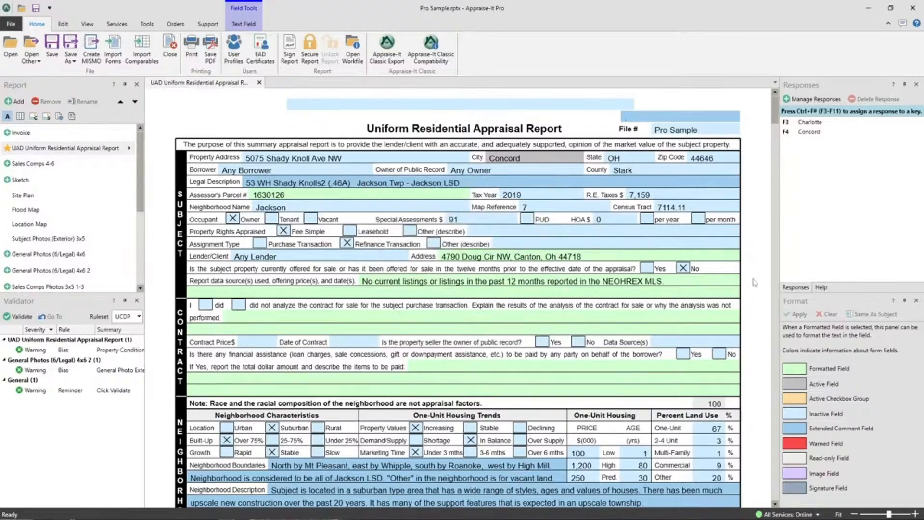
Switch the Validator ruleset to FHA, then back to UCDP
left_click(62, 313)
left_click(139, 317)
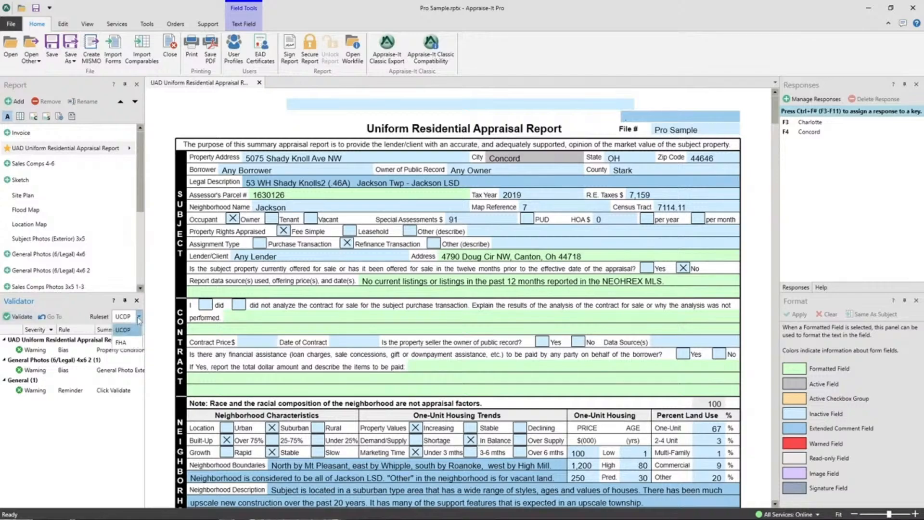
left_click(122, 343)
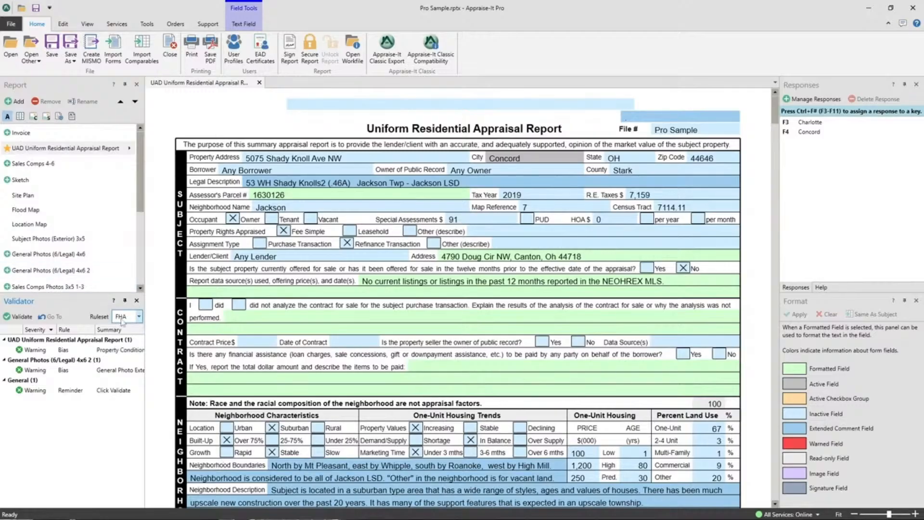
left_click(139, 318)
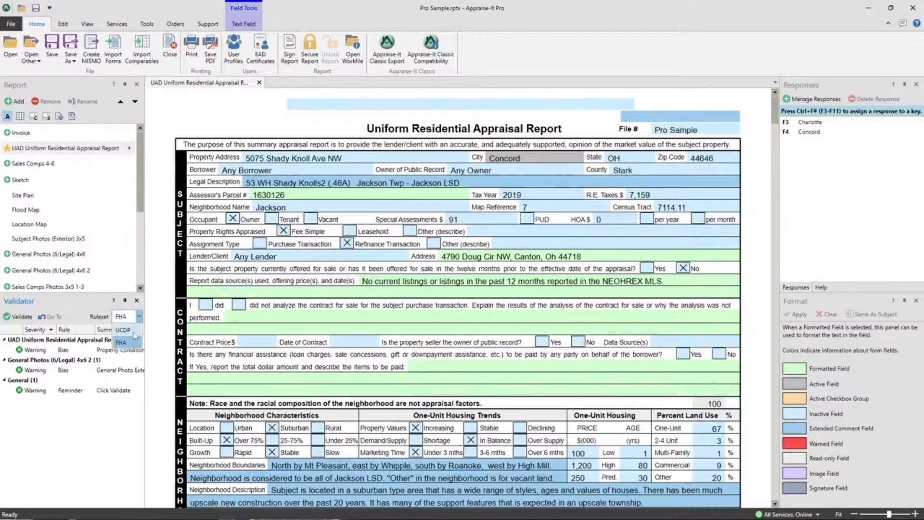
left_click(122, 331)
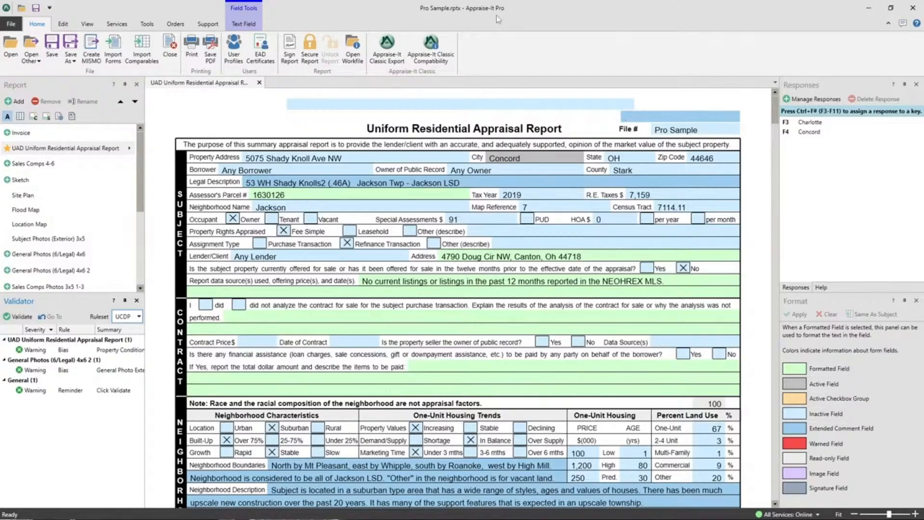
Turn Appraise-It Classic Compatibility on, then off again
left_click(450, 60)
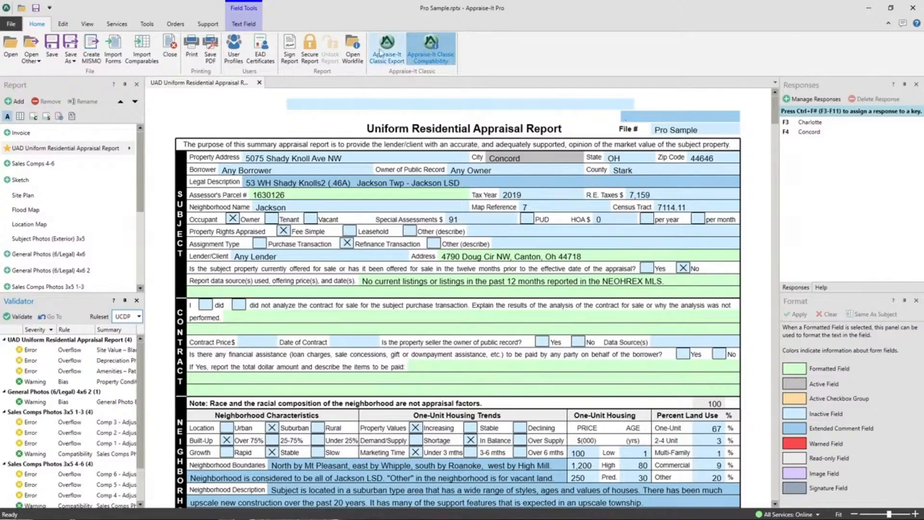
left_click(427, 58)
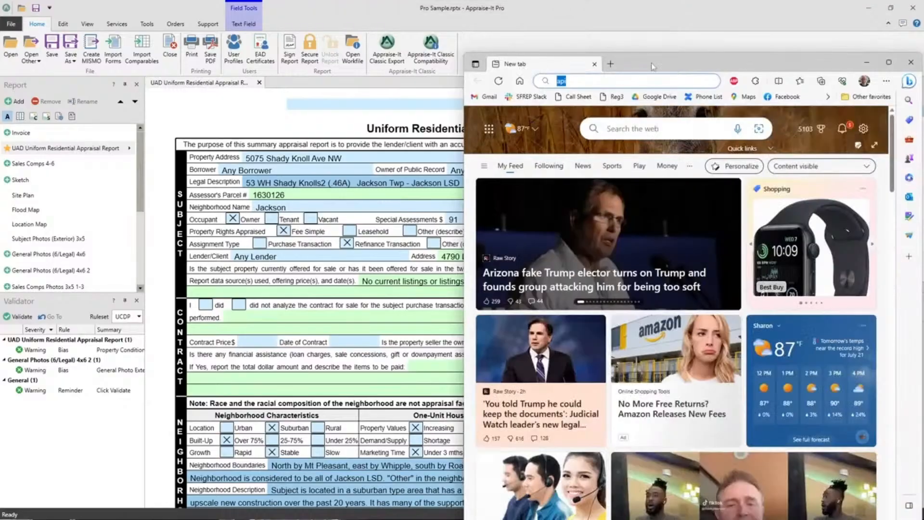
Switch to the web browser and open api.sfrep.com
double_click(651, 64)
left_click(213, 25)
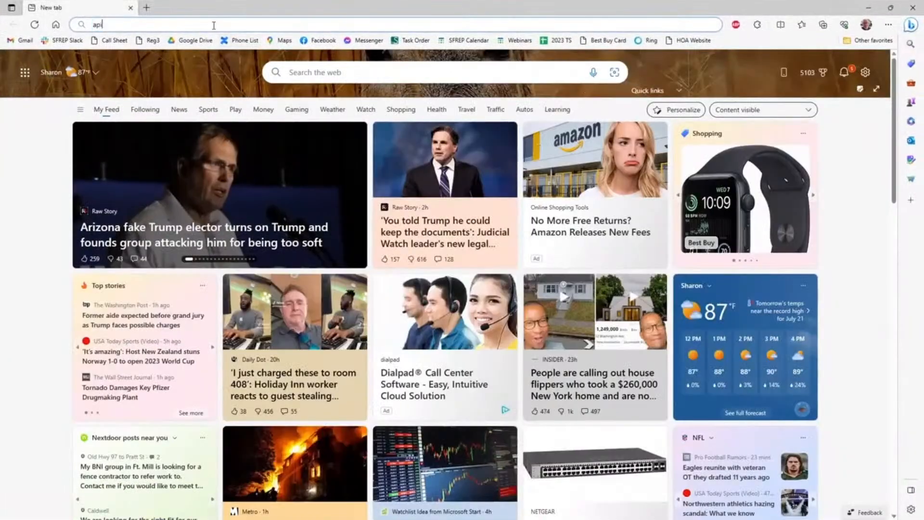
type(".sfrep.comm")
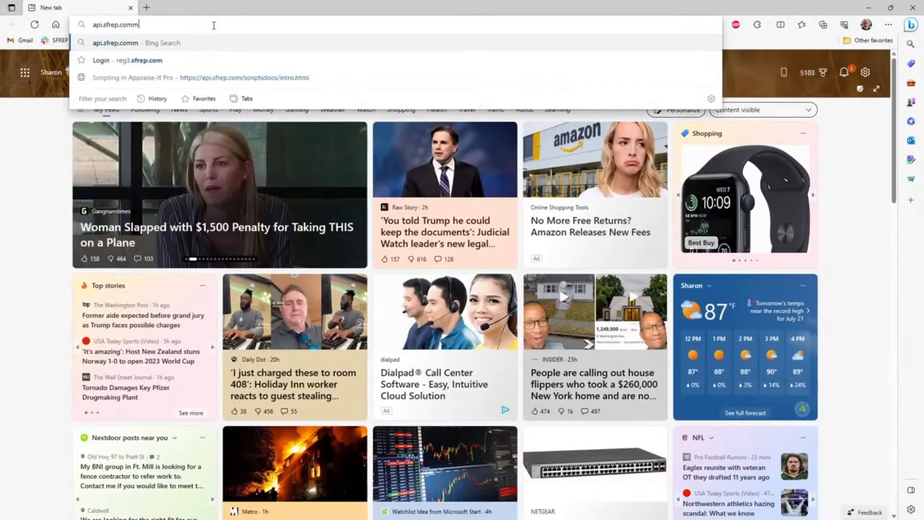
key("BackSpace")
key("Return")
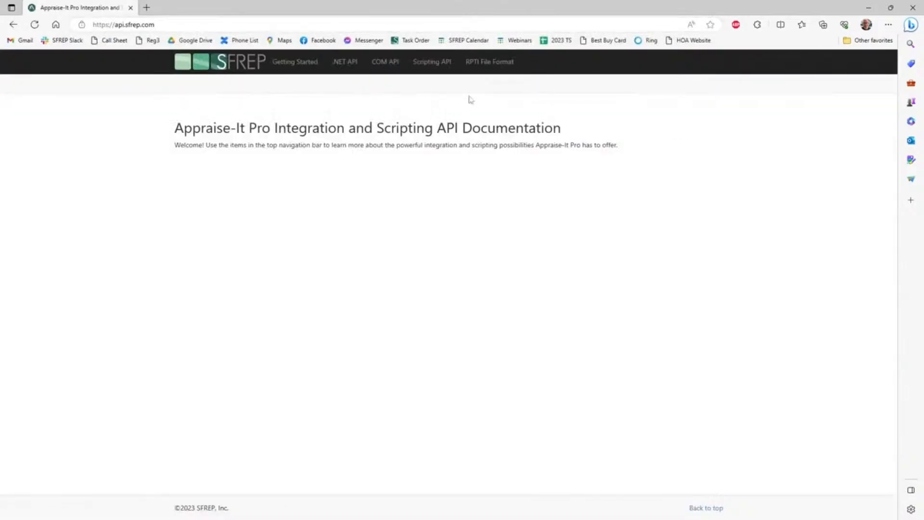
Open the Scripting API documentation page, then close the browser
left_click(426, 63)
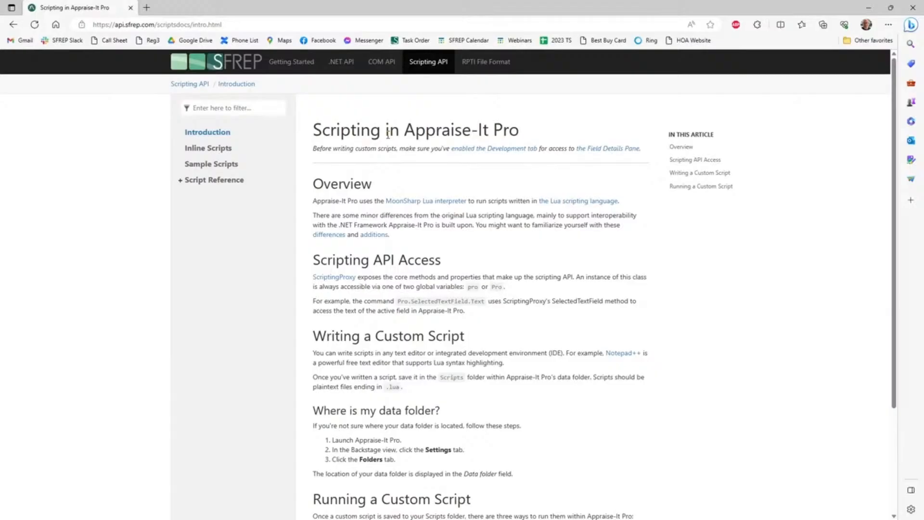
left_click(913, 8)
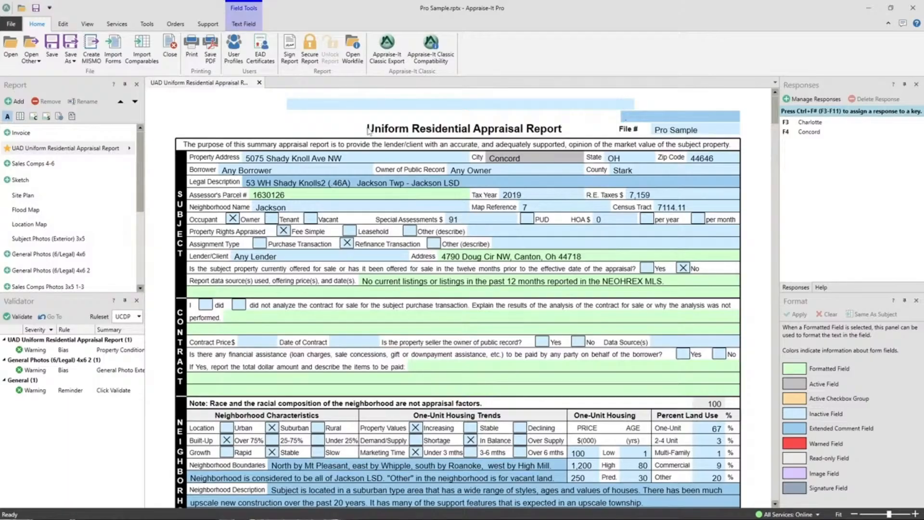
Open the web support request form from the Support options, scroll through it, then close the tab
left_click(627, 117)
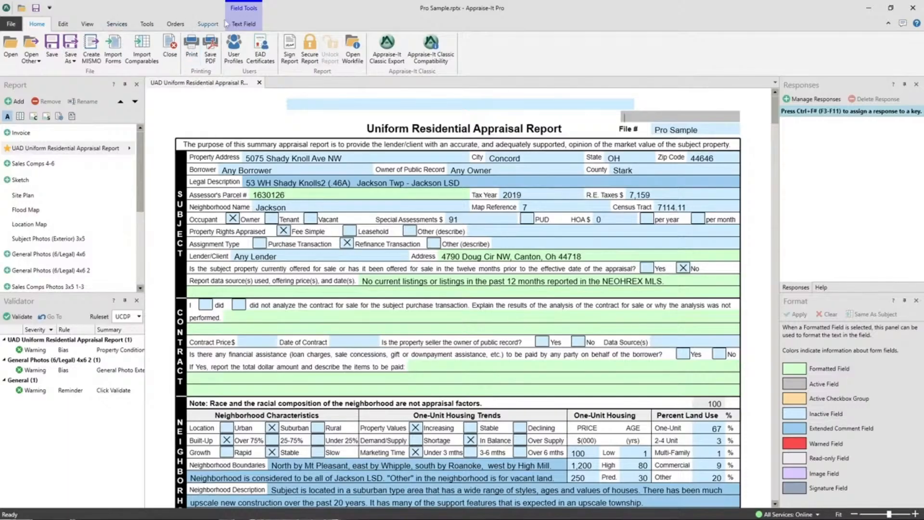
left_click(208, 24)
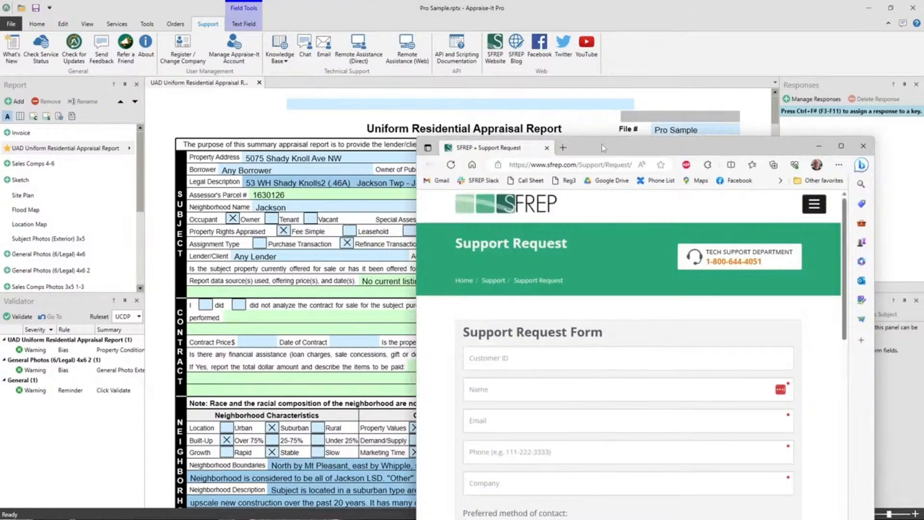
double_click(602, 144)
scroll(292, 346, "down", 1)
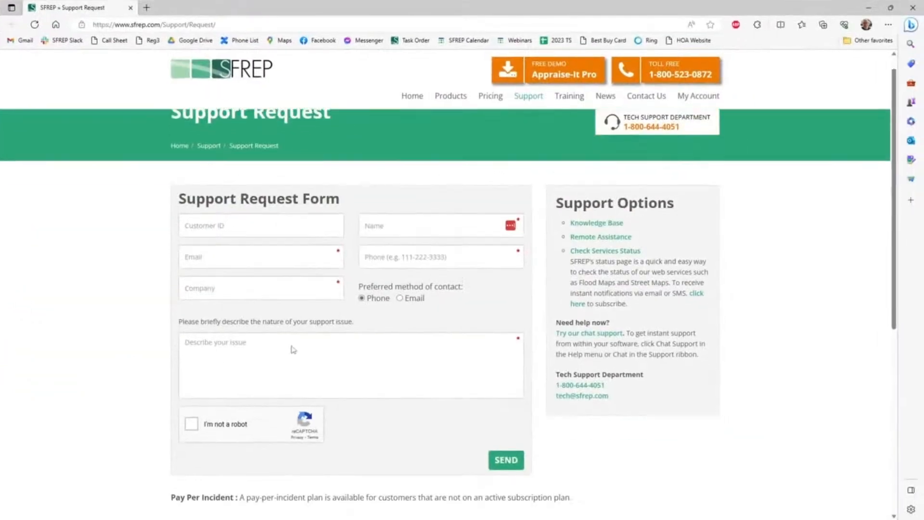
scroll(294, 349, "down", 1)
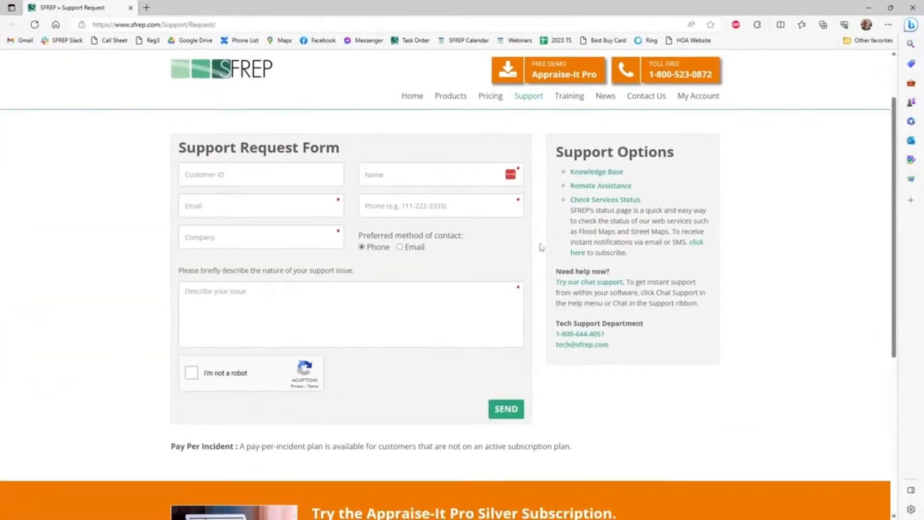
left_click(131, 8)
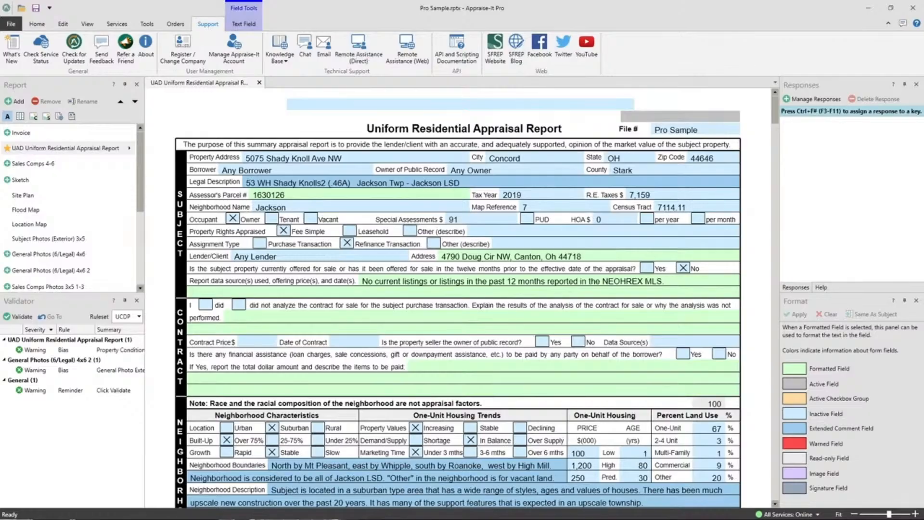
Open the SFREP website's Training Calendar and view the scheduled July 2023 training events
left_click(495, 48)
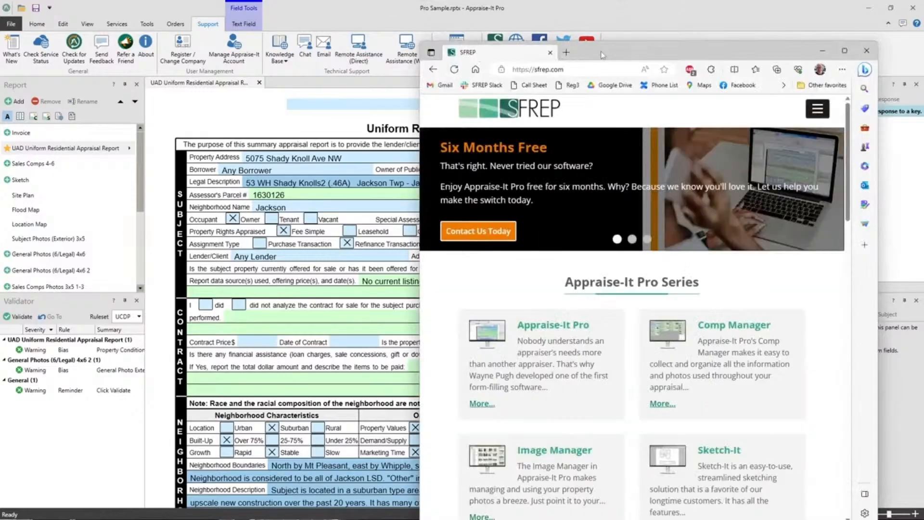
double_click(619, 47)
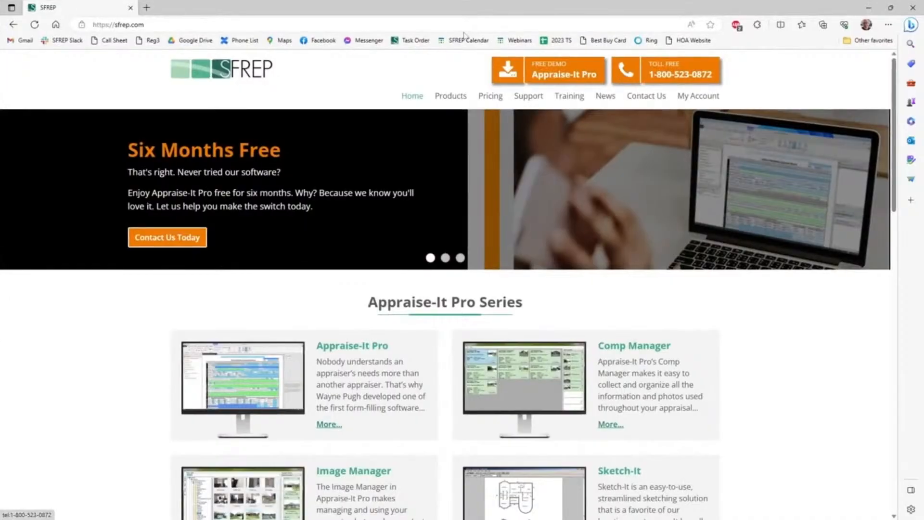
mouse_move(563, 95)
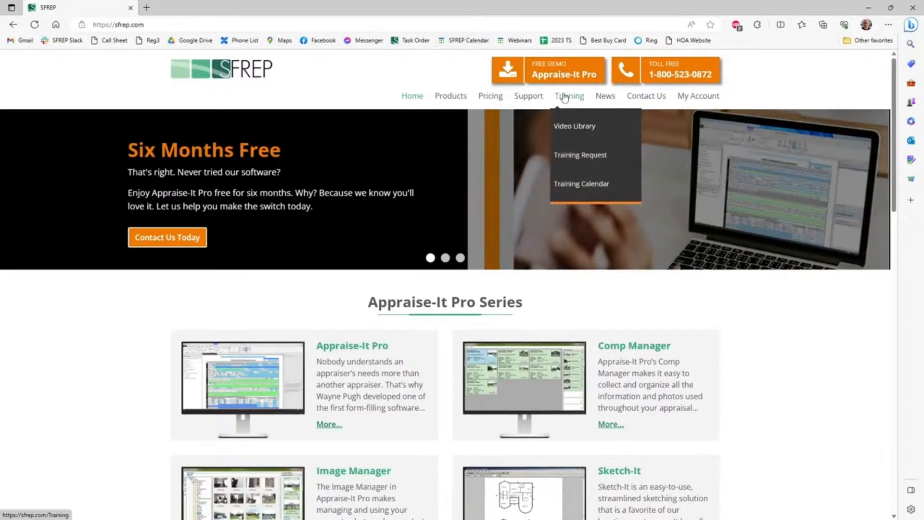
mouse_move(593, 99)
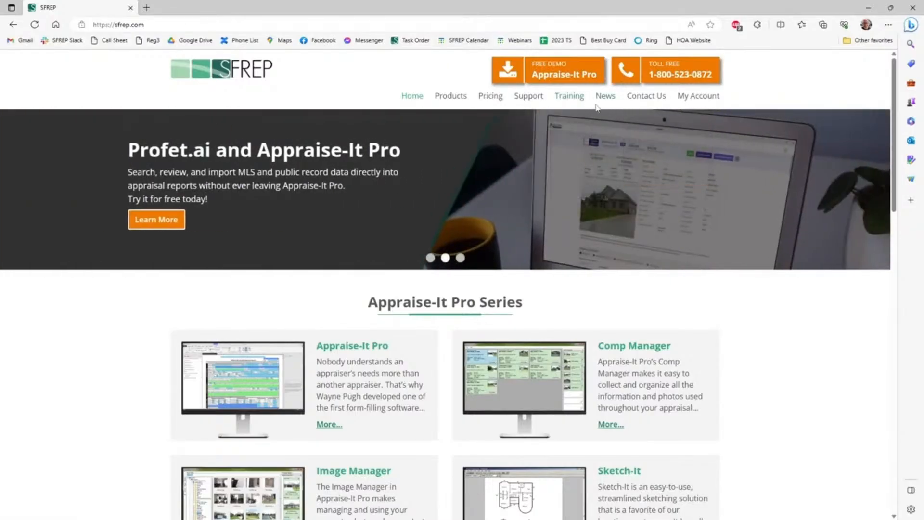
left_click(581, 185)
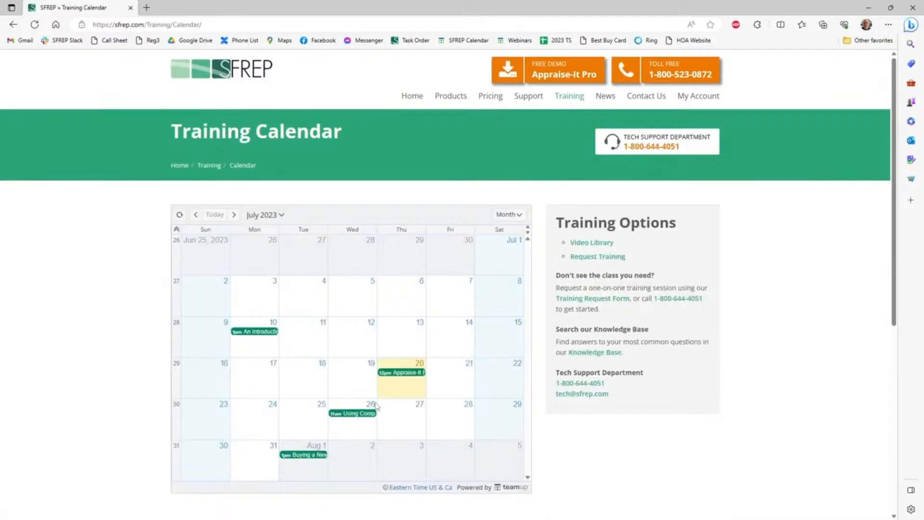
mouse_move(403, 377)
mouse_move(354, 416)
mouse_move(308, 460)
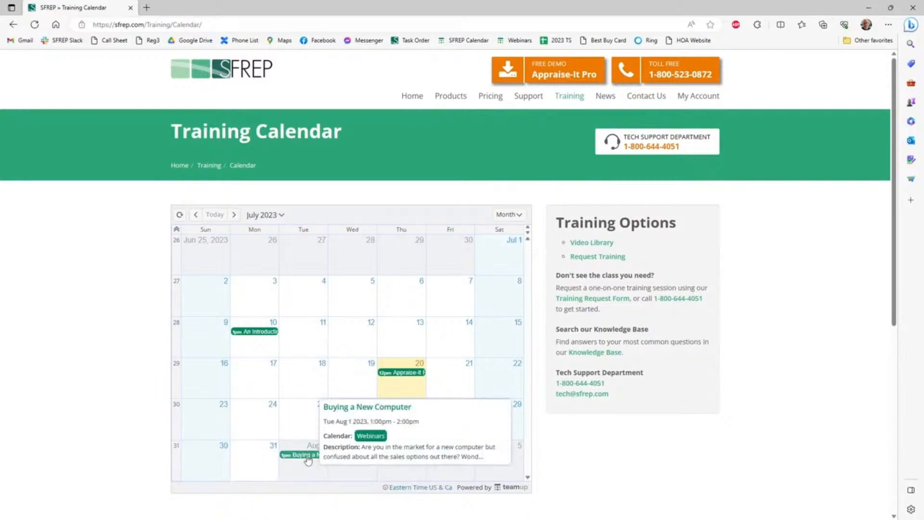